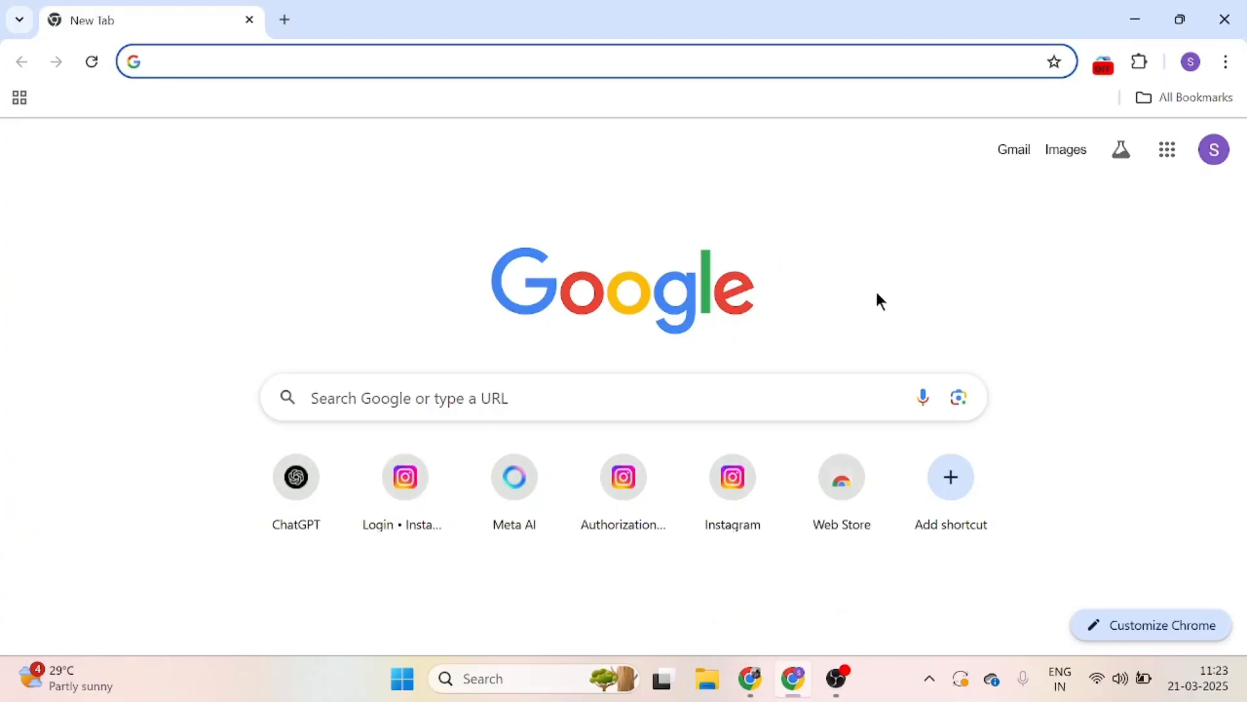
- Search the web for "asana ai", open Asana's website from the results and start creating an account
type("asana ai")
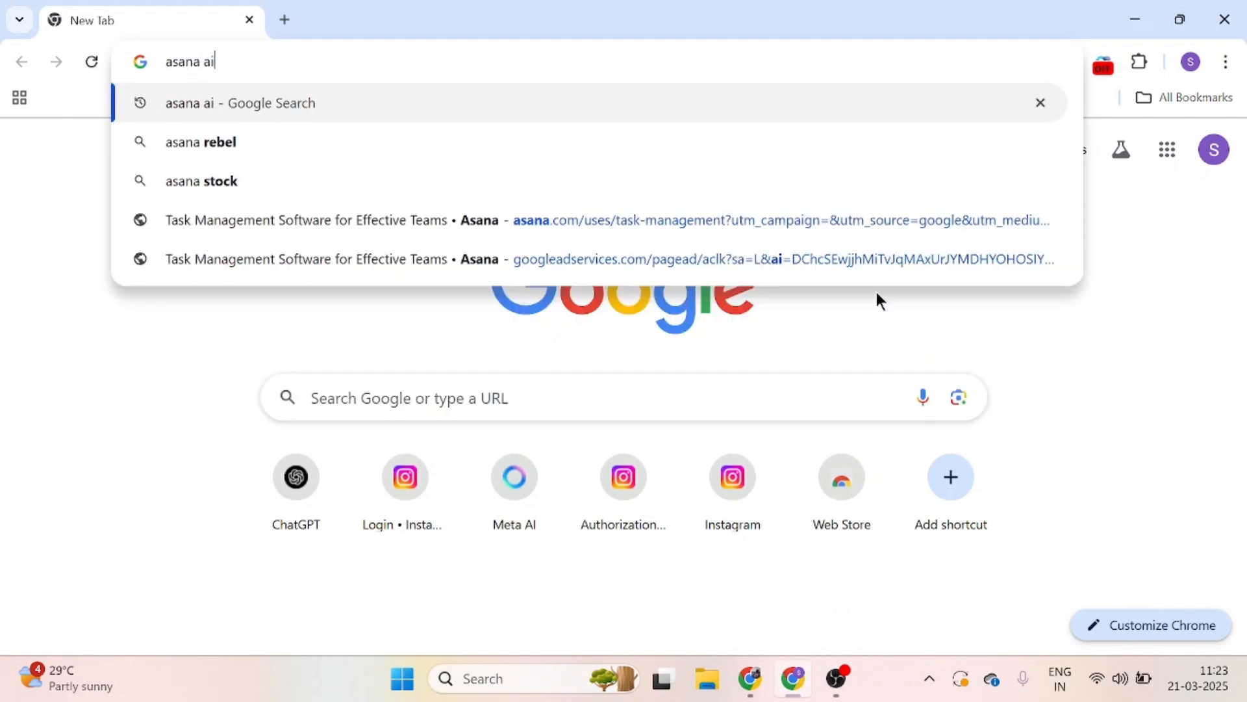
key("Return")
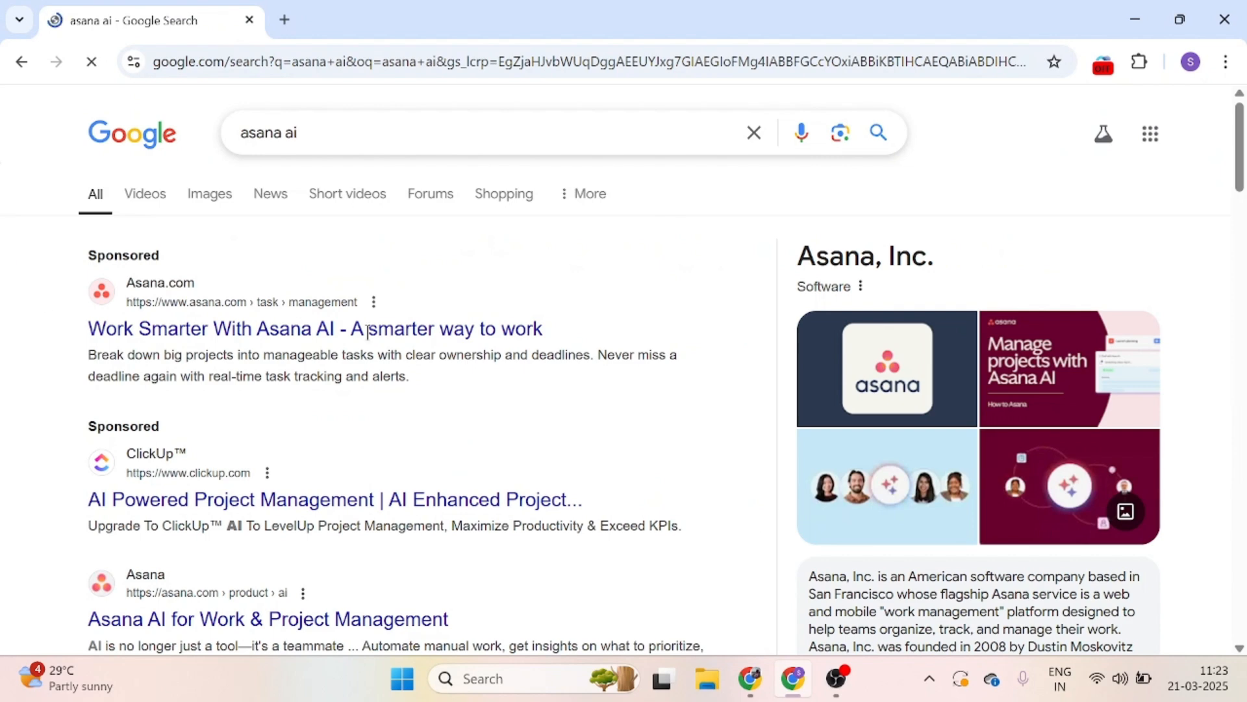
left_click(168, 339)
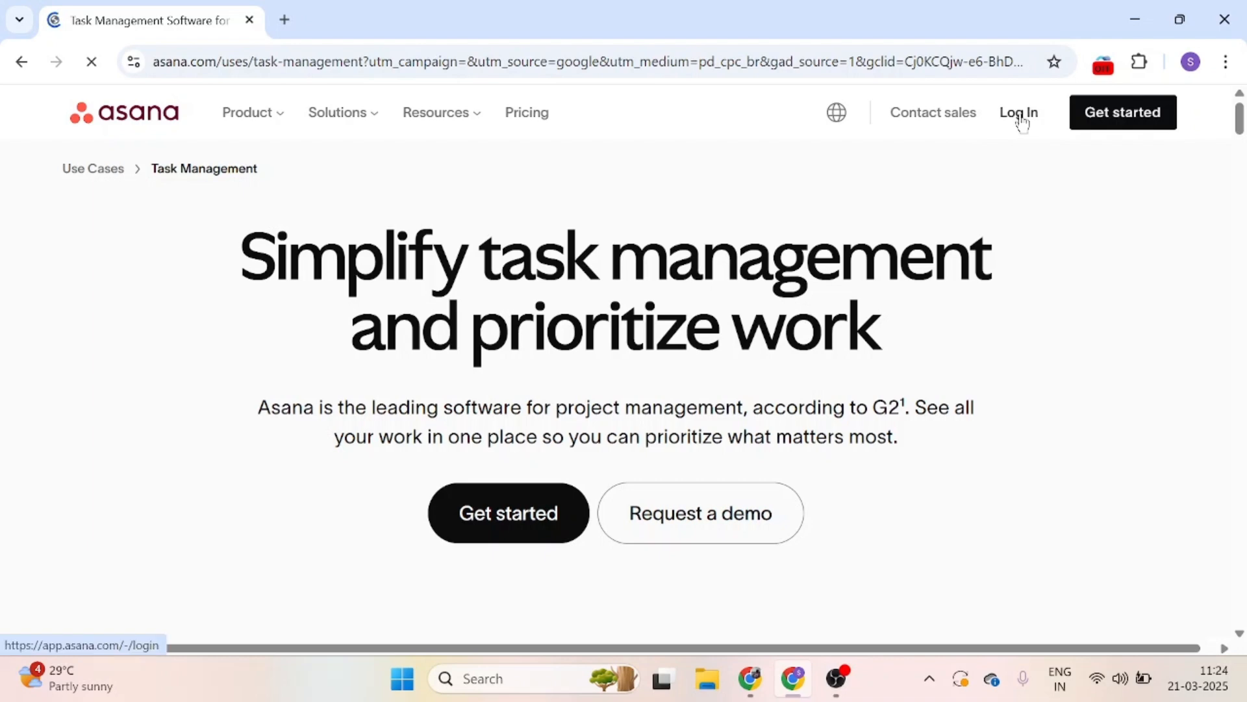
left_click(1112, 112)
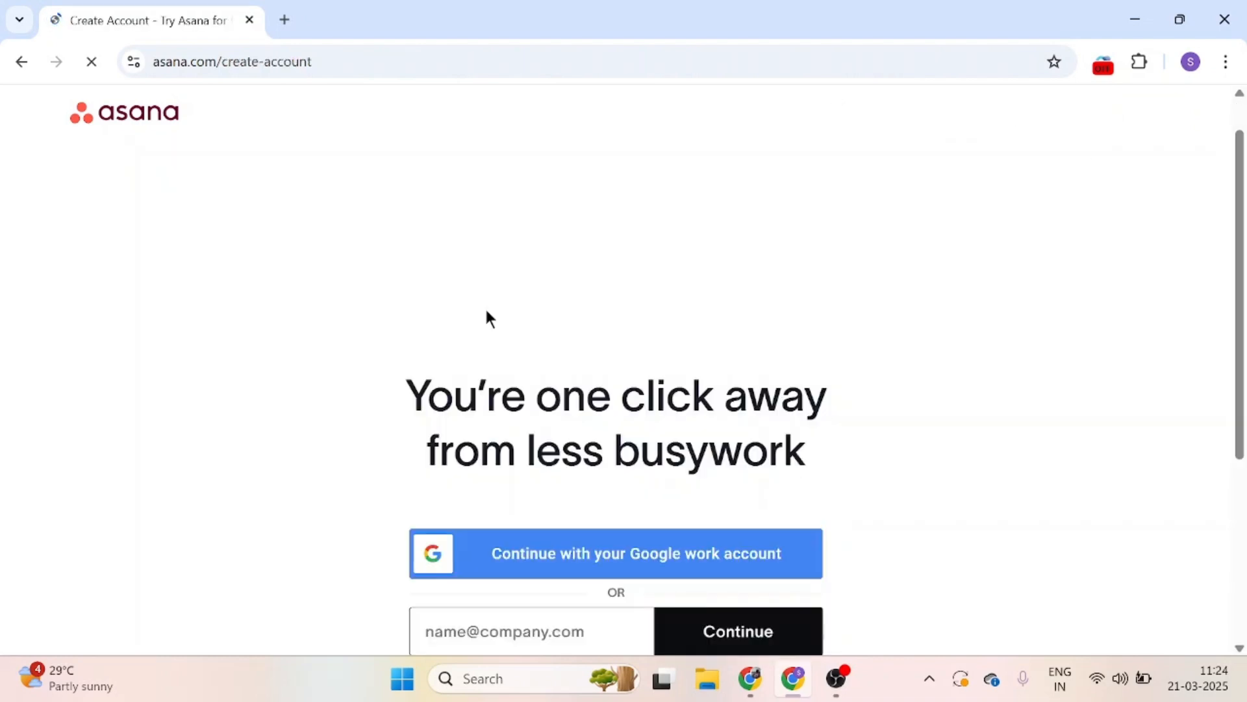
- Sign up for Asana with the first listed Google account and accept the prefilled full name
scroll(931, 439, "down", 1)
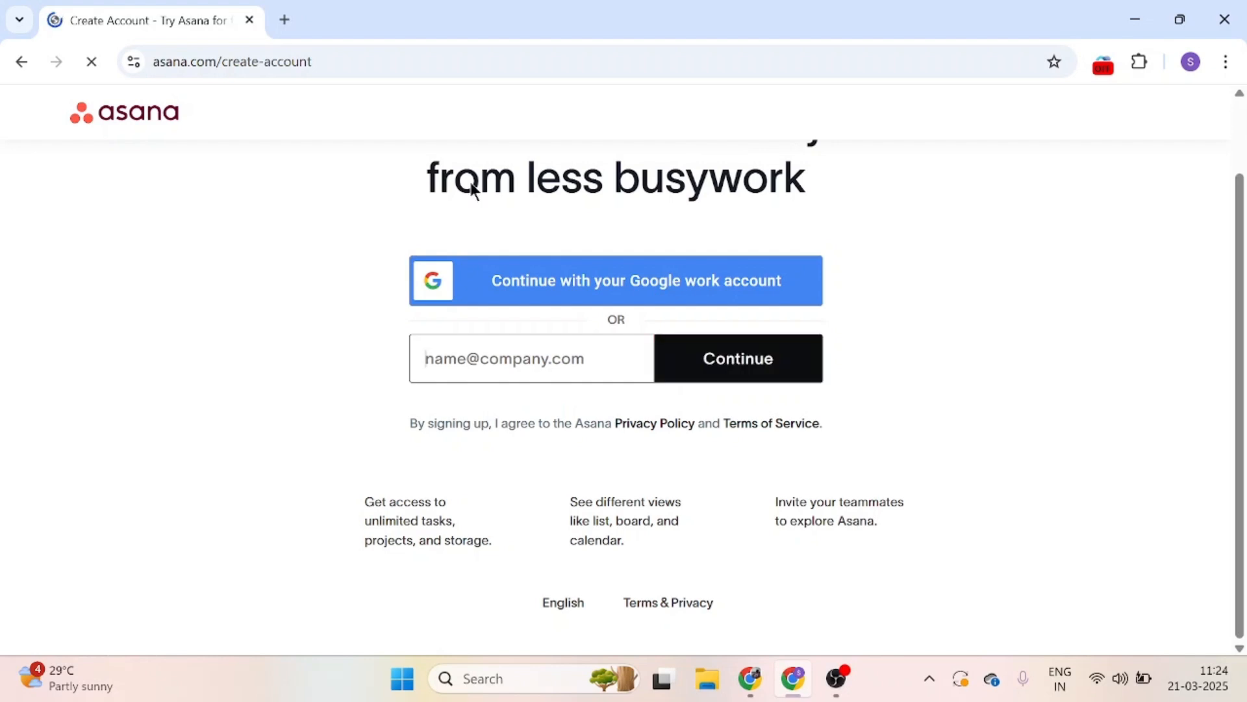
left_click(559, 282)
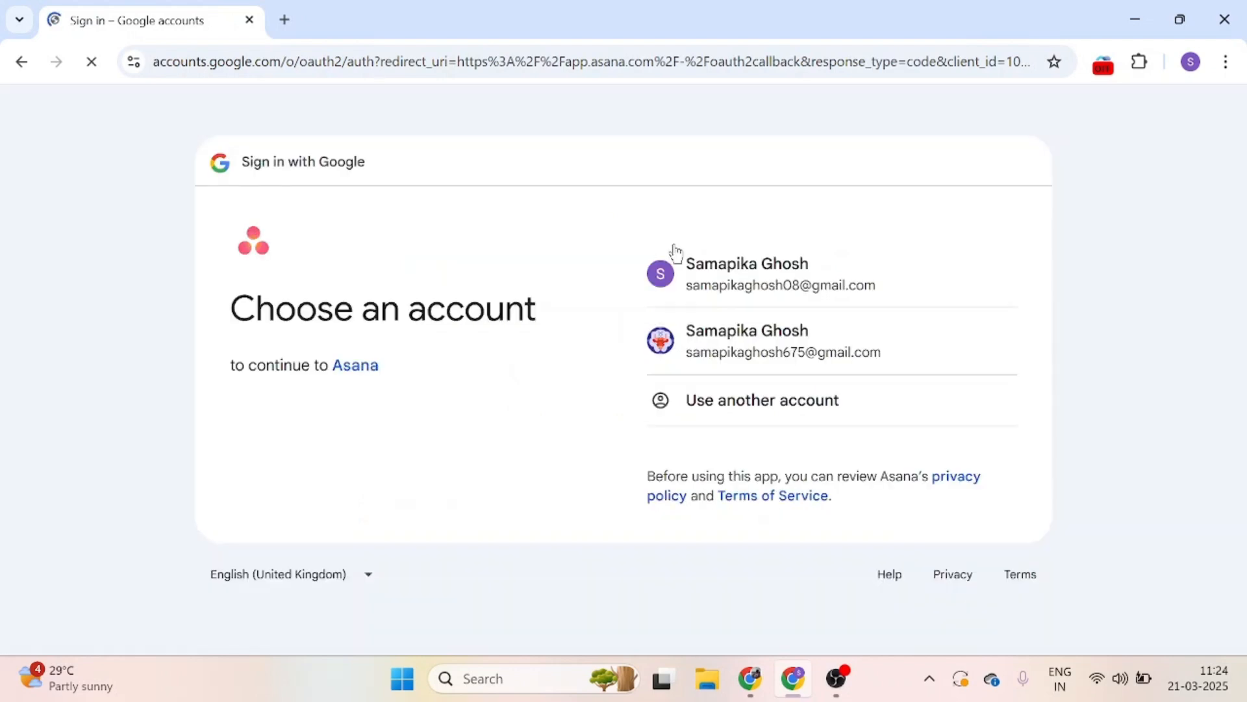
left_click(675, 254)
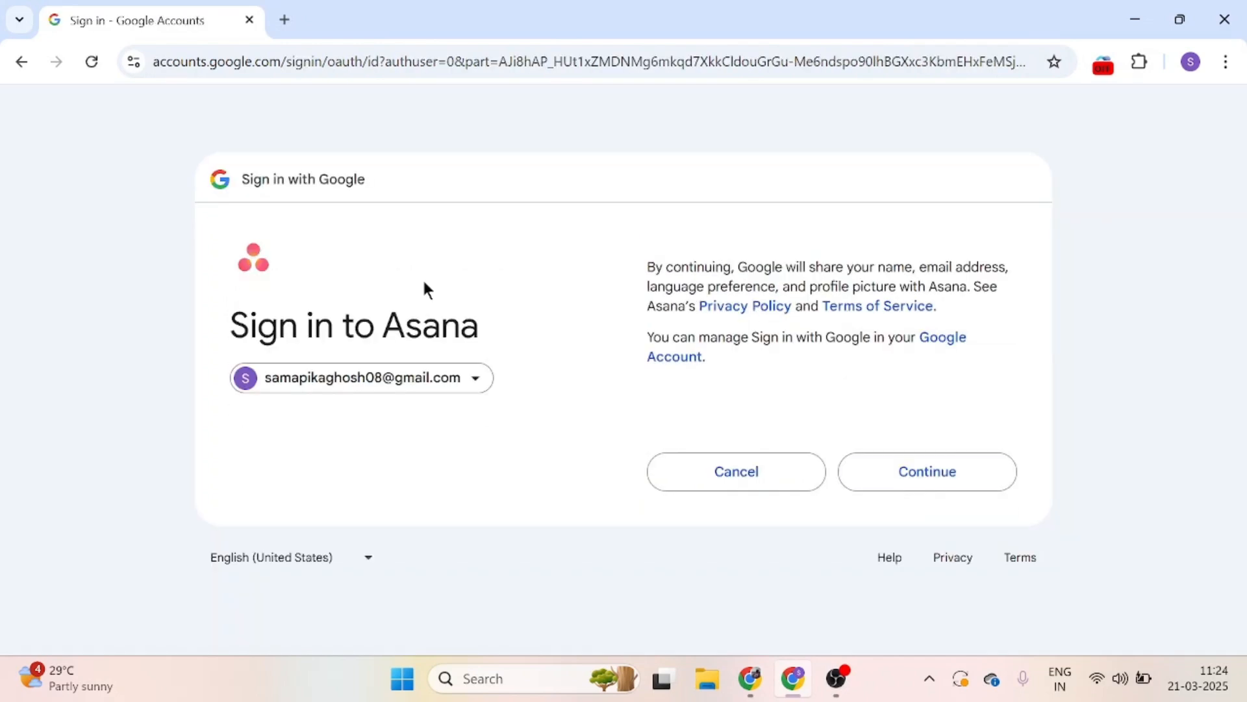
left_click(911, 468)
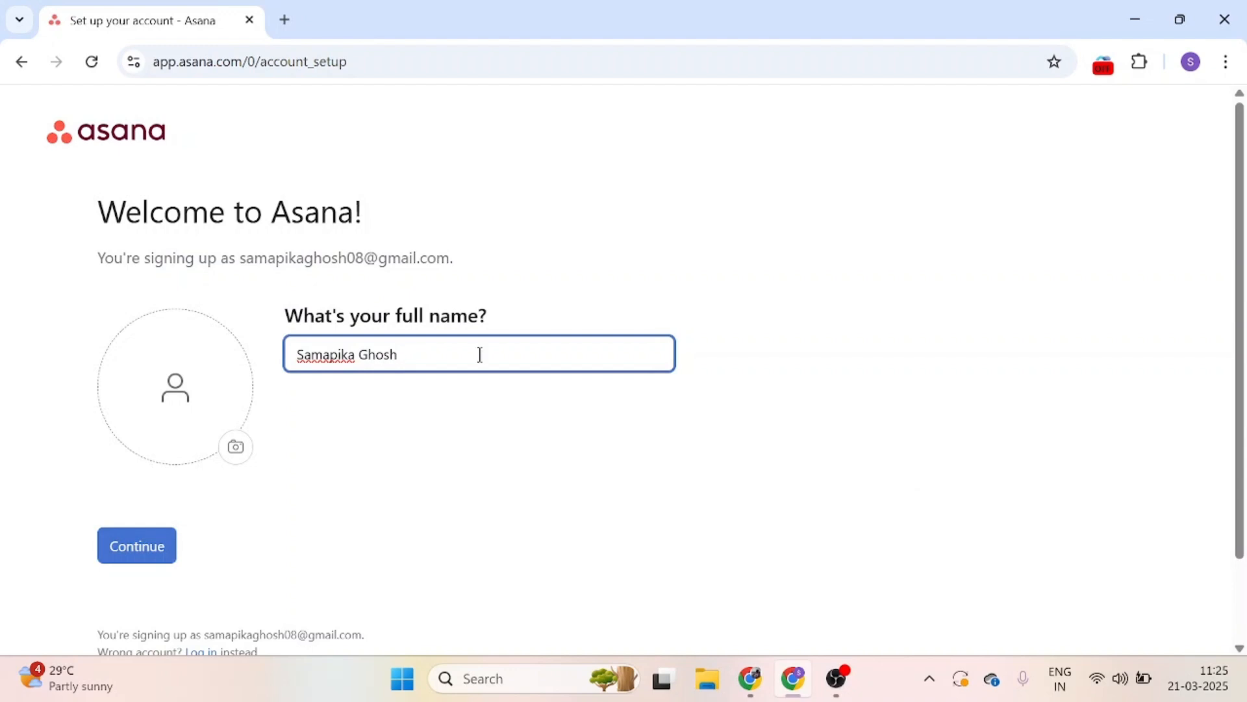
left_click(156, 548)
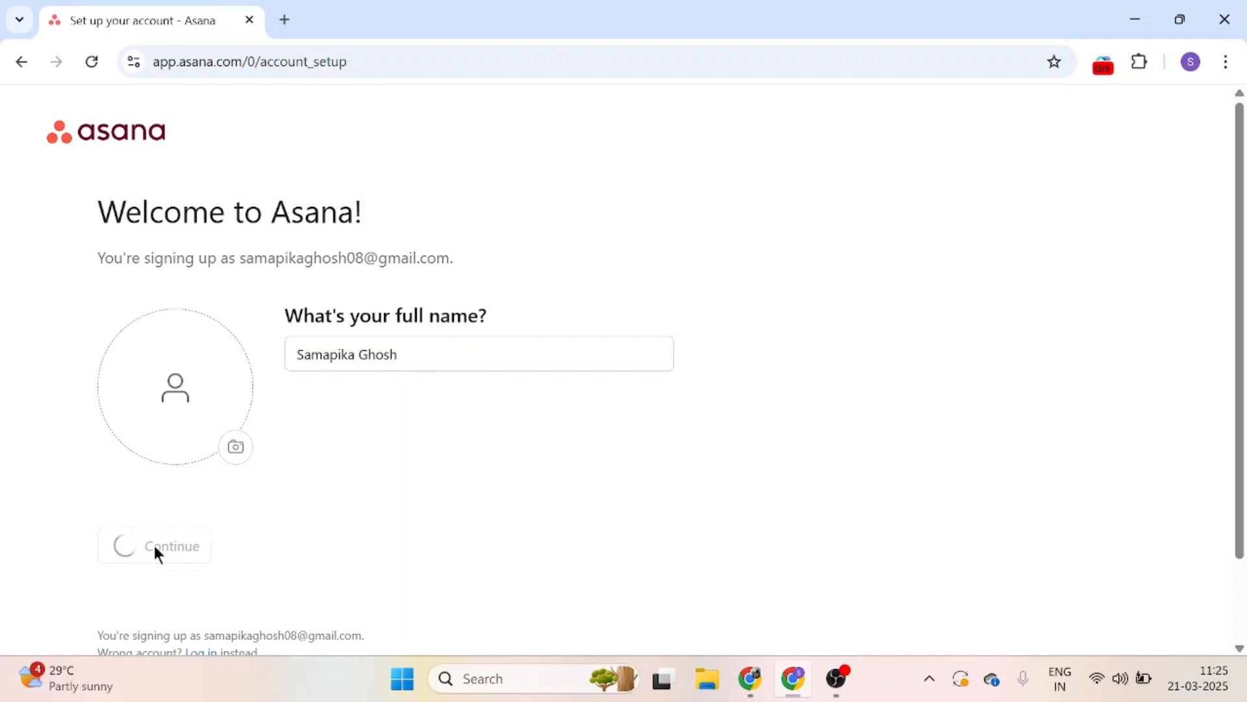
- Set the role to Team member / Individual contributor and the work function to Design
left_click(200, 388)
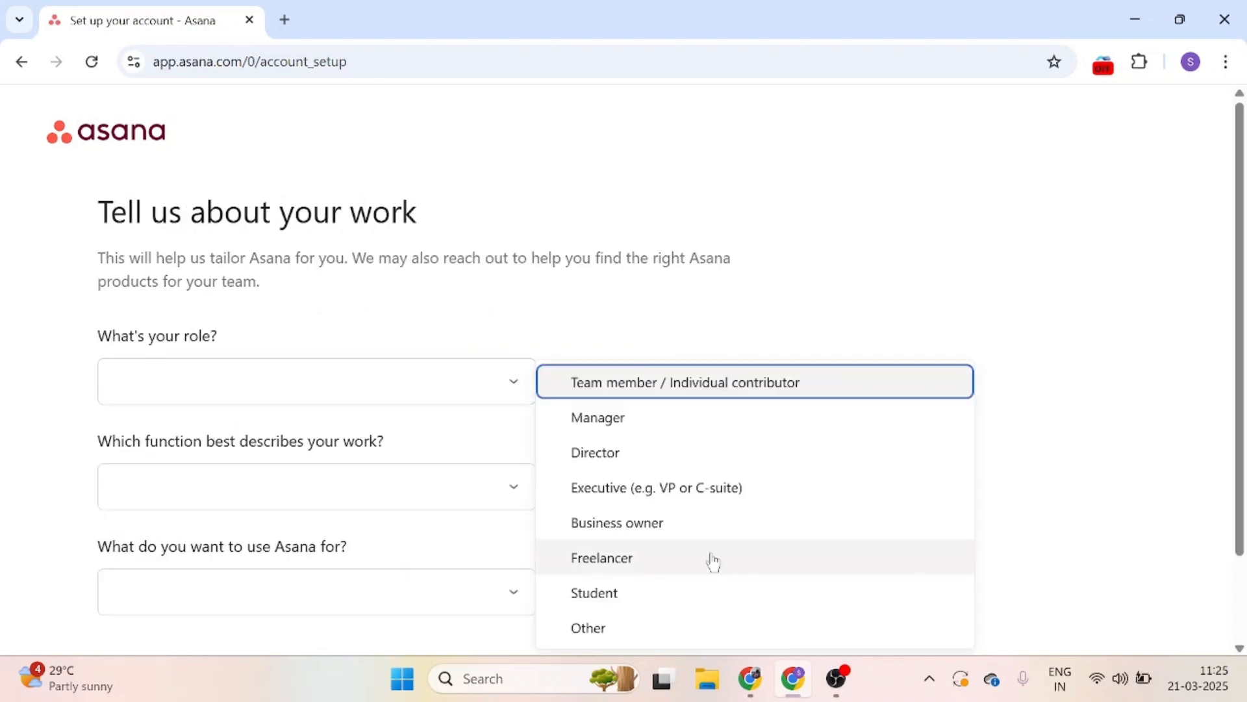
left_click(575, 388)
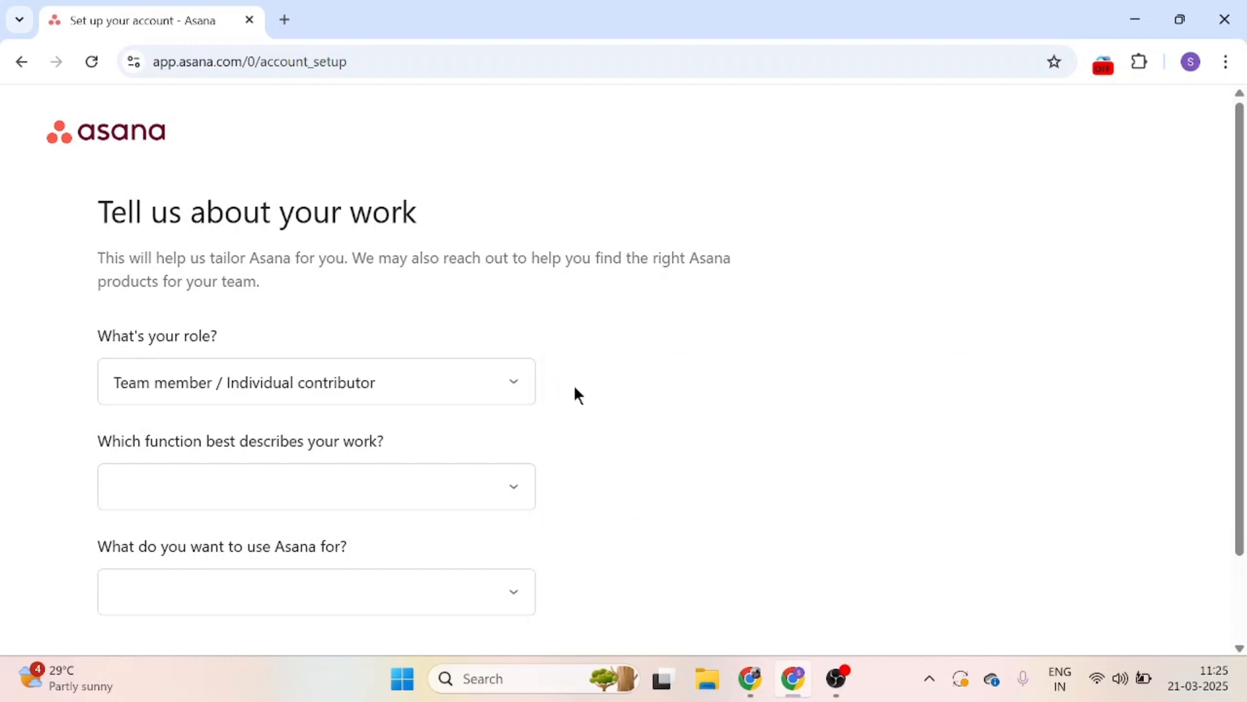
left_click(279, 486)
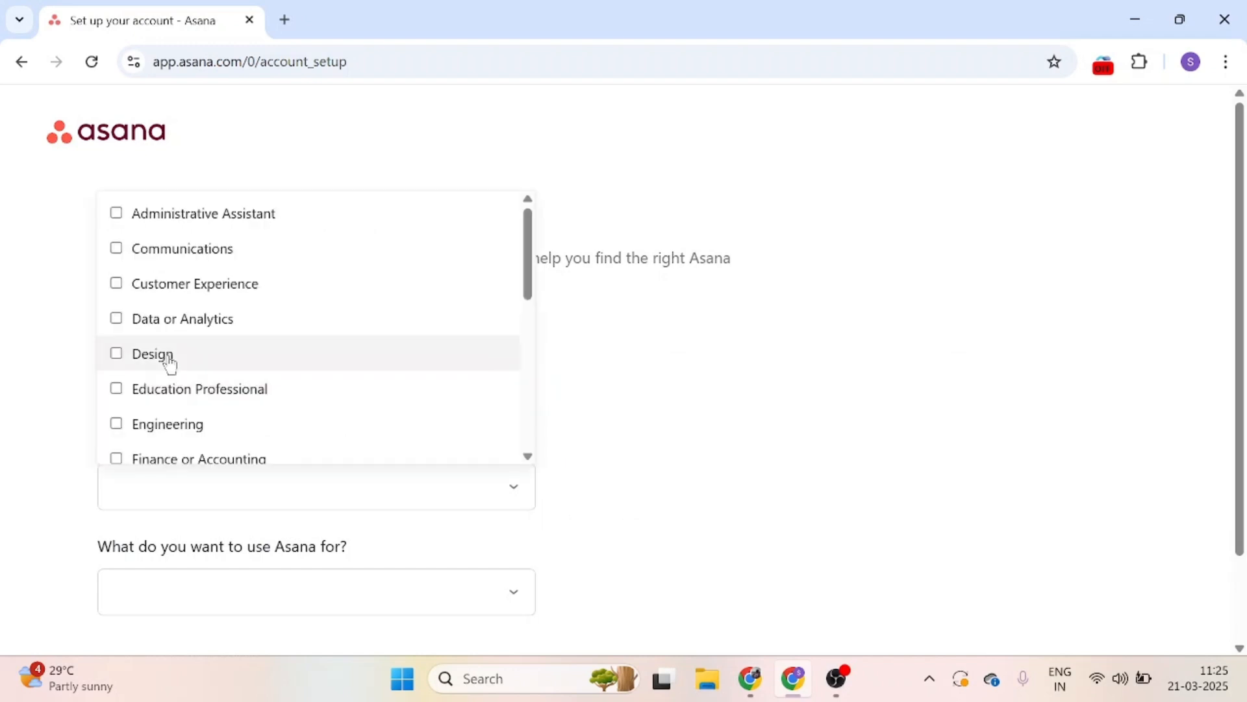
left_click(170, 364)
left_click(552, 520)
- Choose Creative planning, Asset creation, Content calendar, Strategic planning, Creative requests and approvals, and Mockup reviews as Asana uses, and submit the work details
scroll(552, 520, "down", 2)
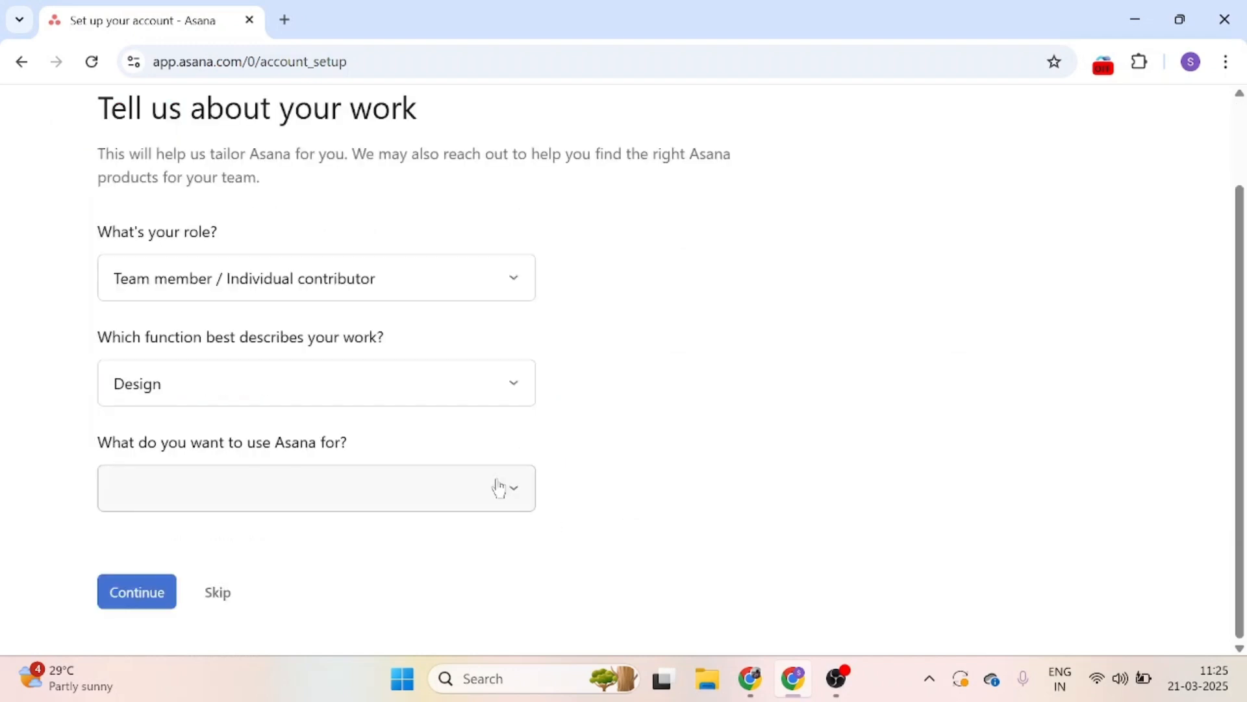
left_click(501, 488)
left_click(195, 228)
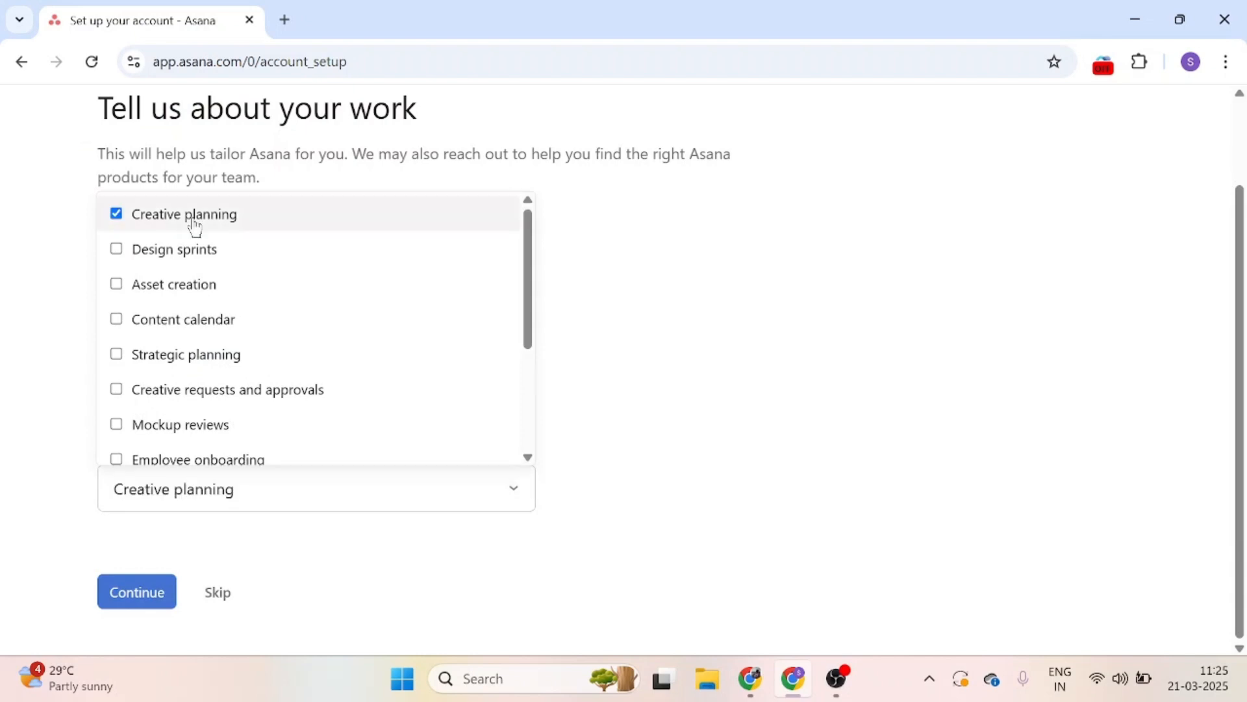
left_click(173, 321)
left_click(139, 390)
left_click(145, 425)
left_click(189, 354)
left_click(203, 293)
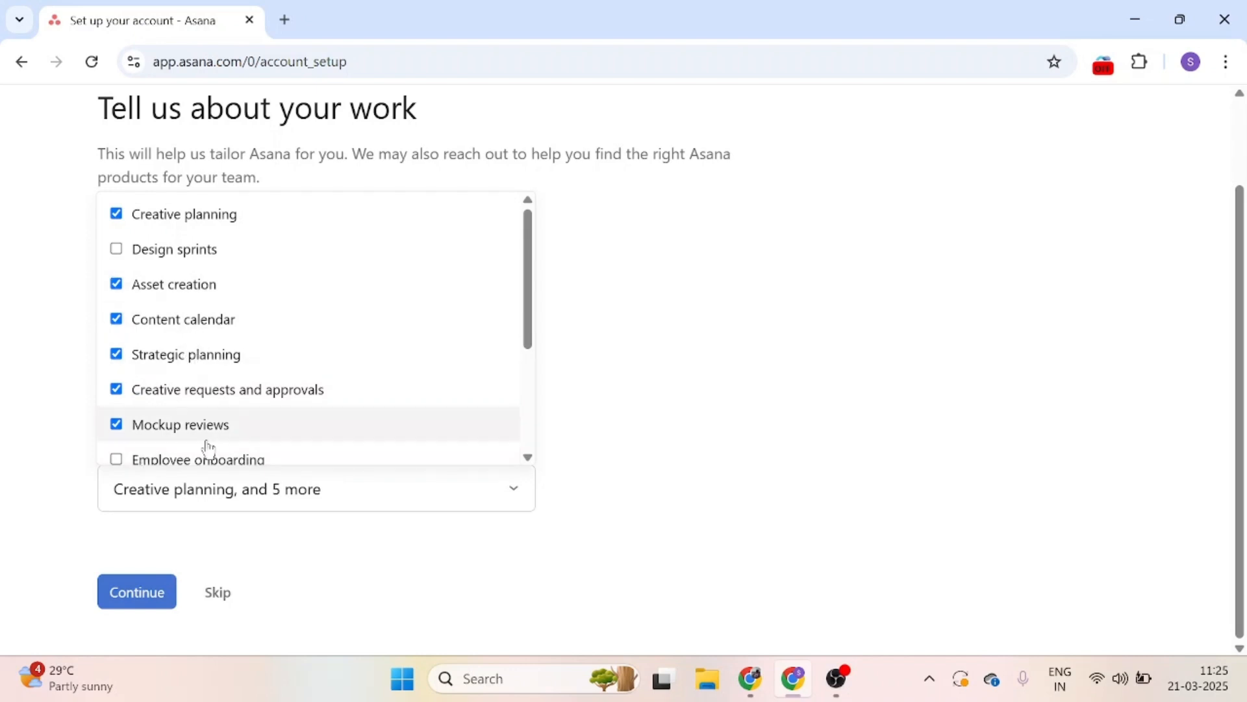
left_click(524, 537)
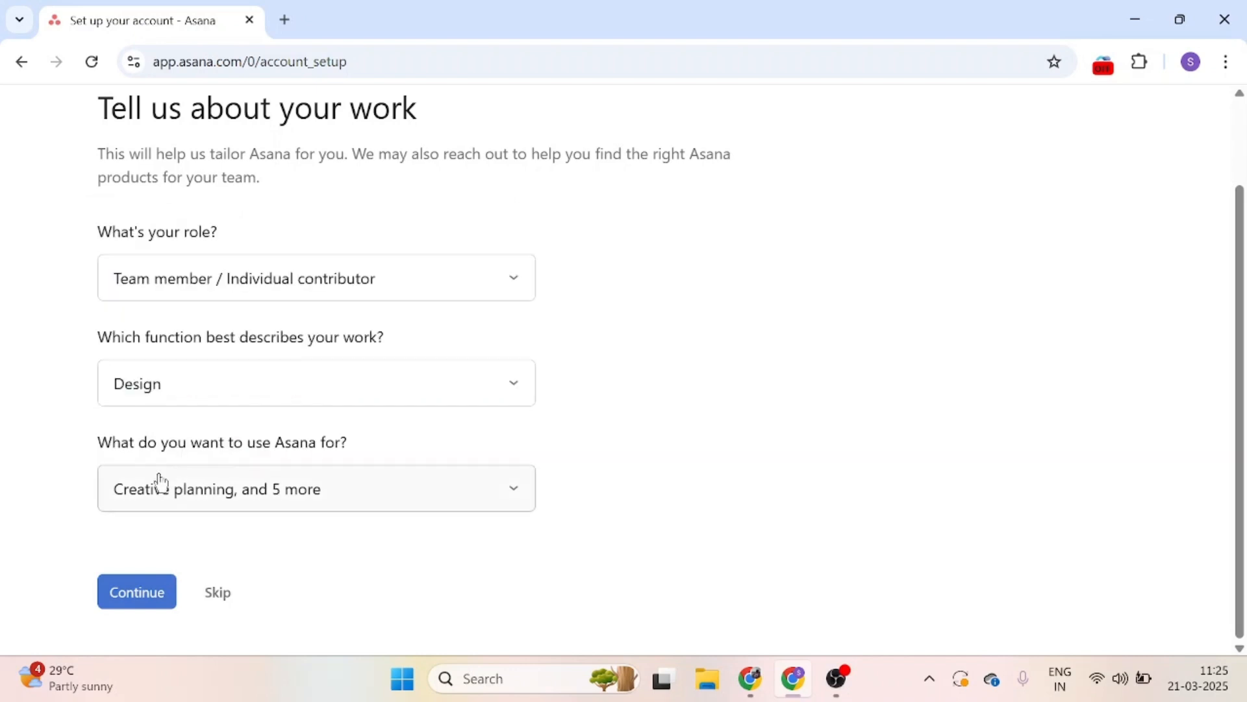
left_click(128, 592)
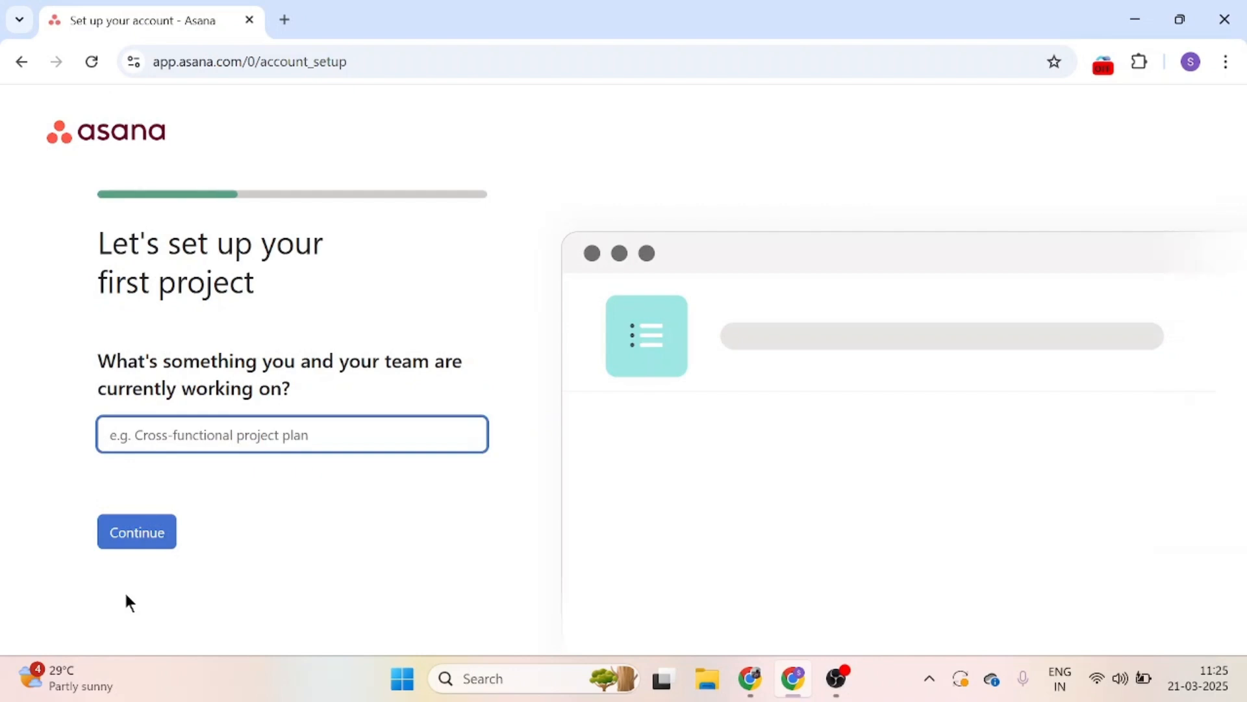
- Name the first project "youtube videoes" and continue the setup
type("you")
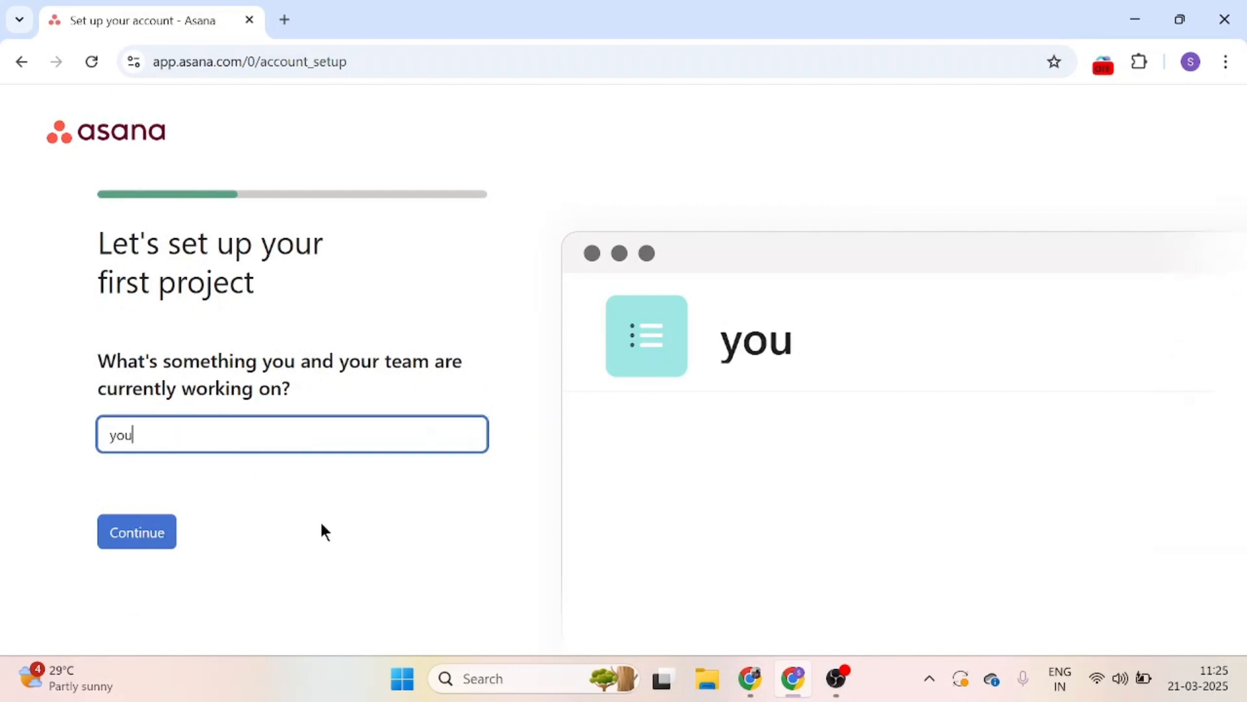
type("tube videoes")
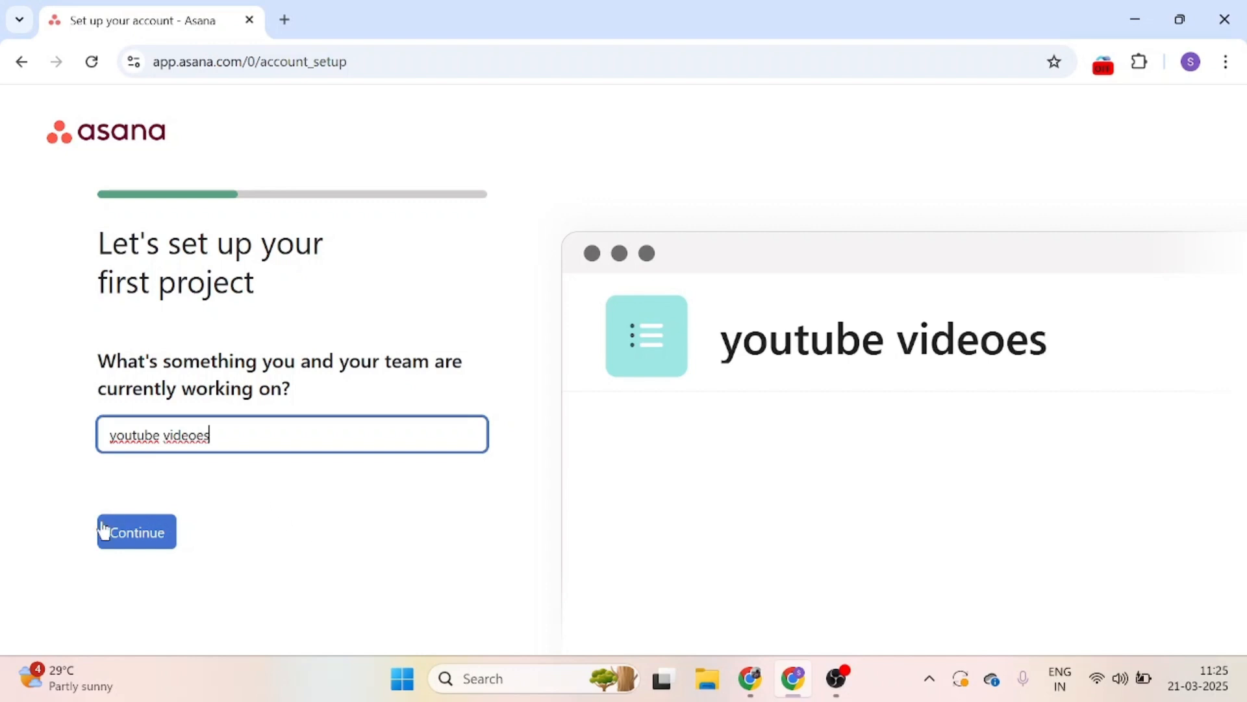
left_click(133, 536)
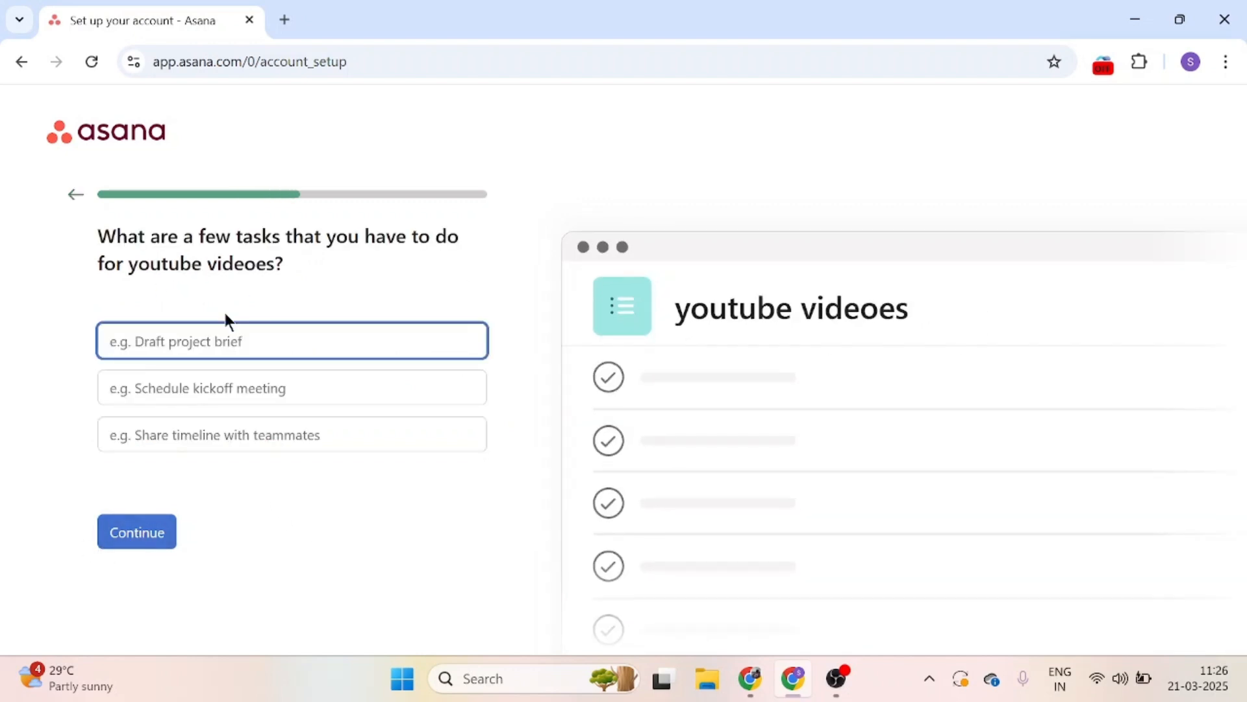
- Enter the project's tasks "draft the script", "edit the videoes" and "publish on YT", and continue the setup
type("draft the script")
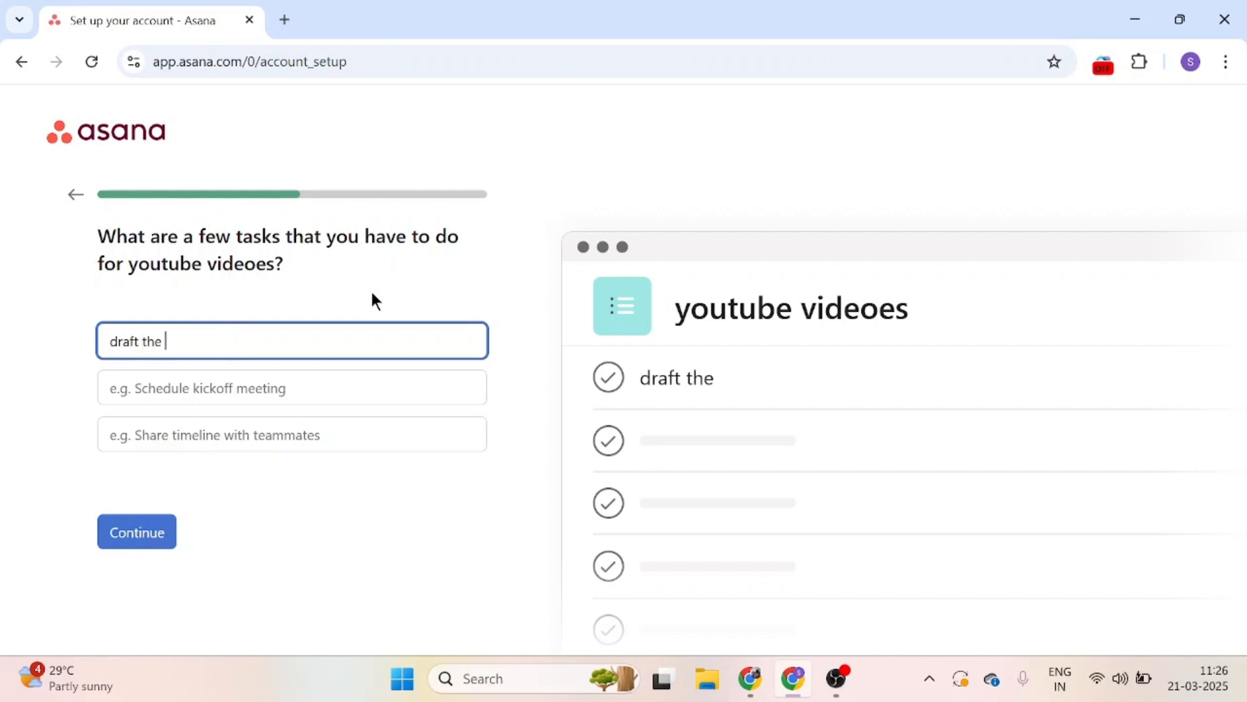
left_click(281, 388)
type("edit the videoed")
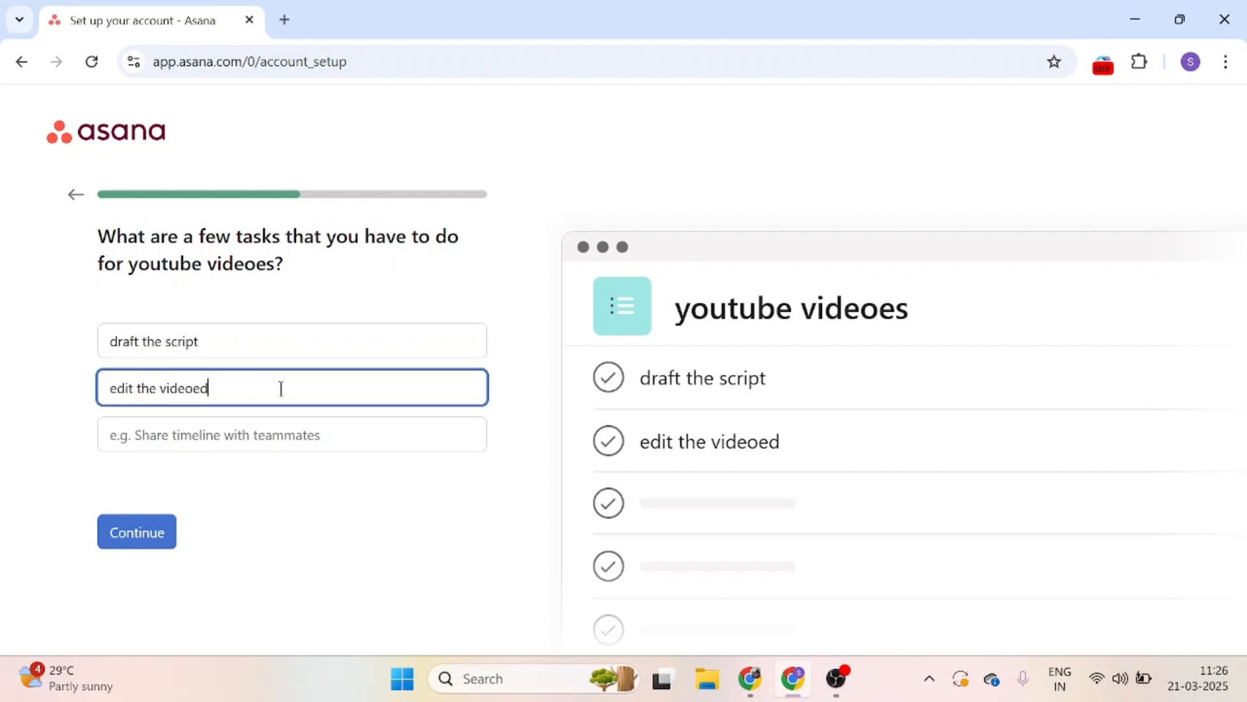
key("BackSpace")
type("s")
left_click(232, 440)
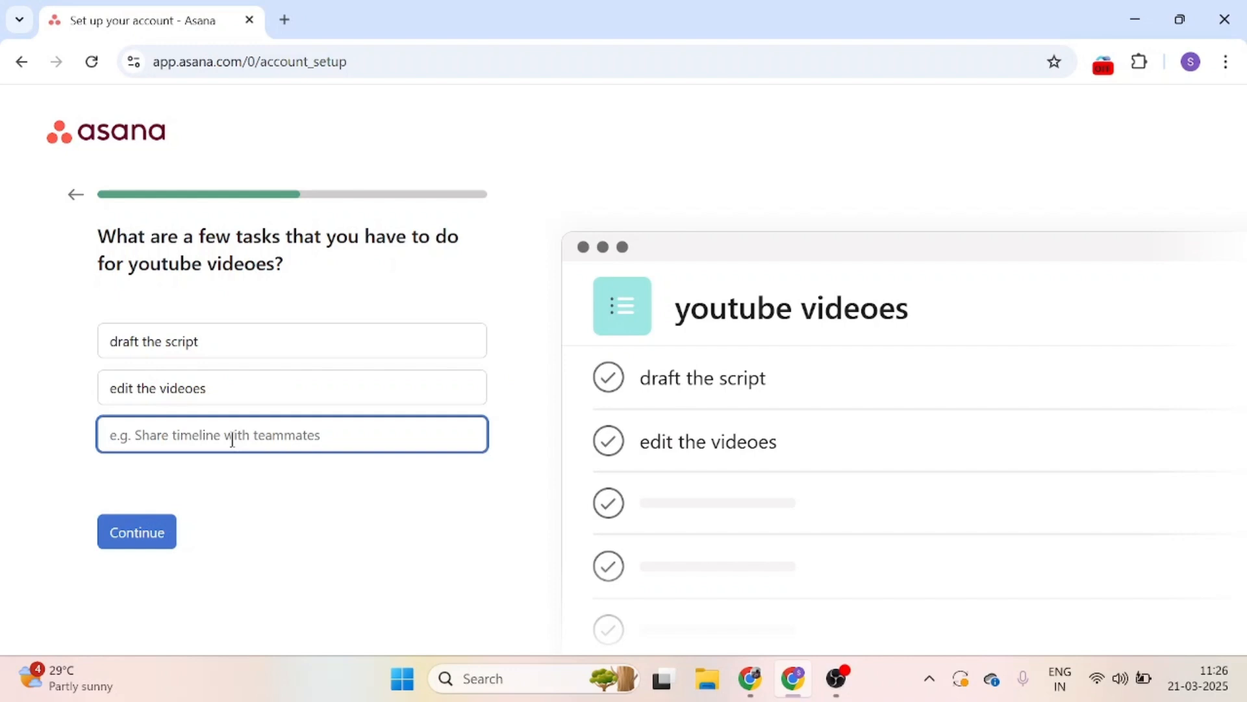
type("publish on YT")
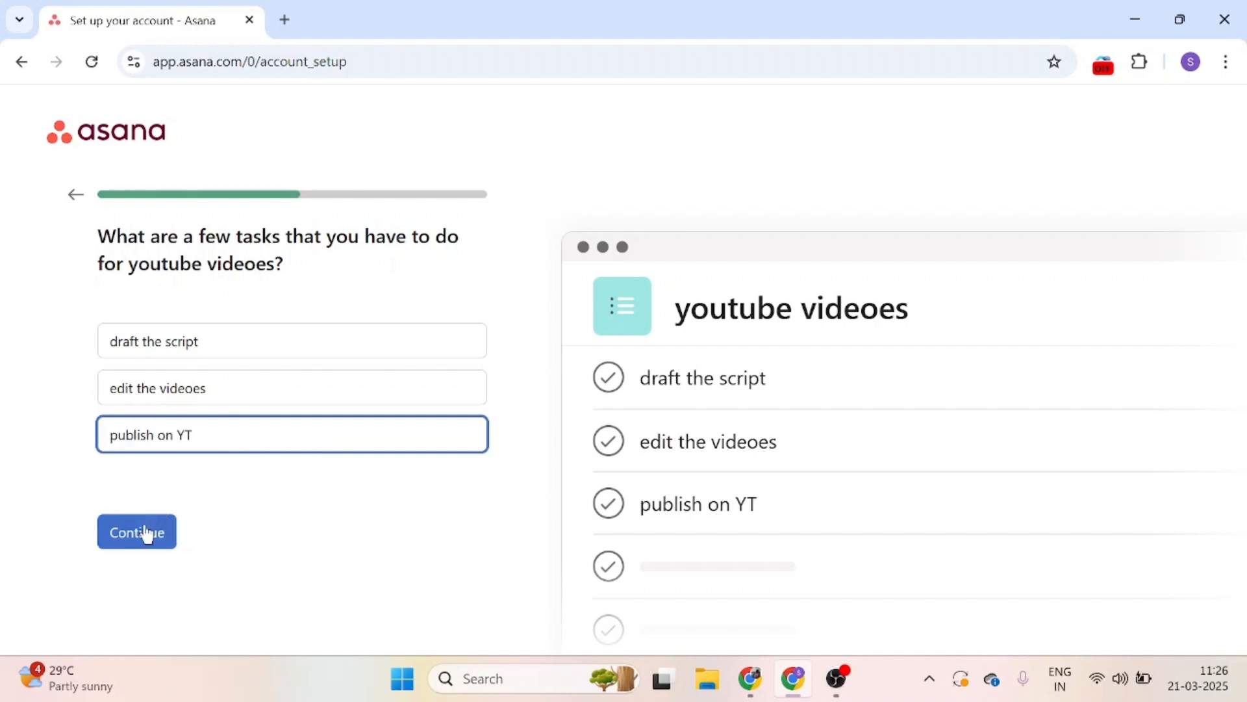
left_click(144, 534)
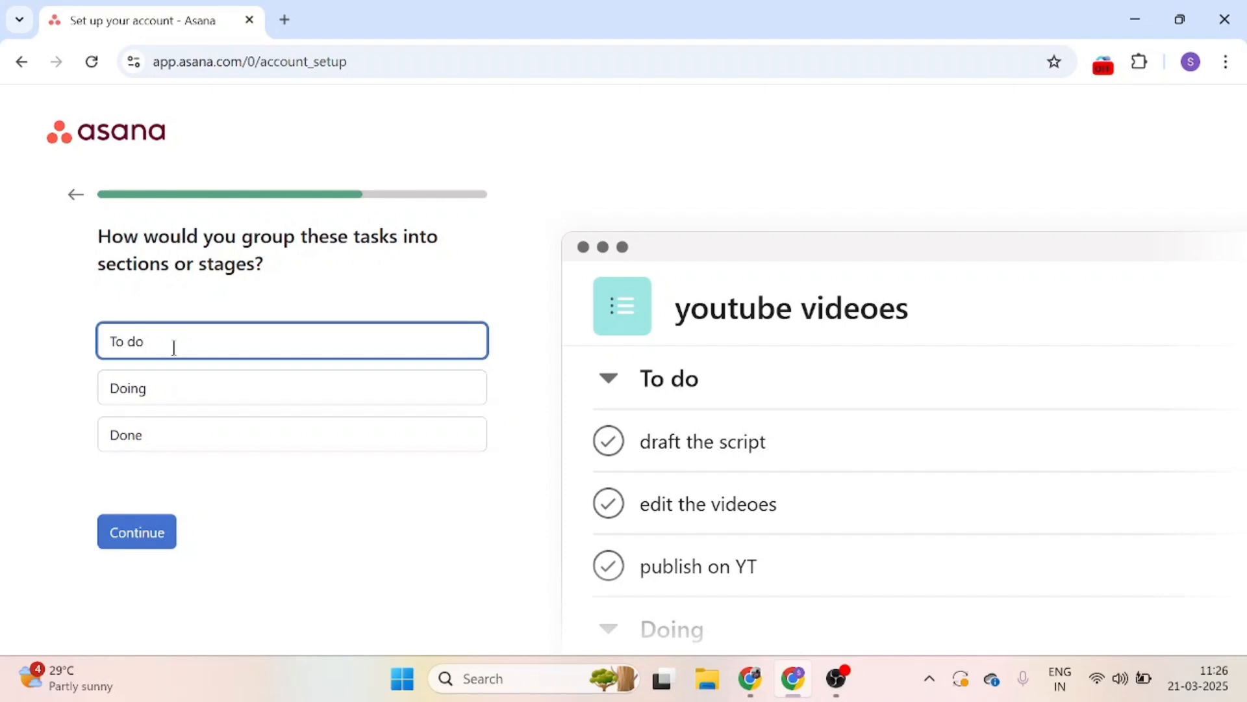
- Finish the project setup with the To do, Doing and Done sections and the List layout, without inviting teammates
left_click(153, 536)
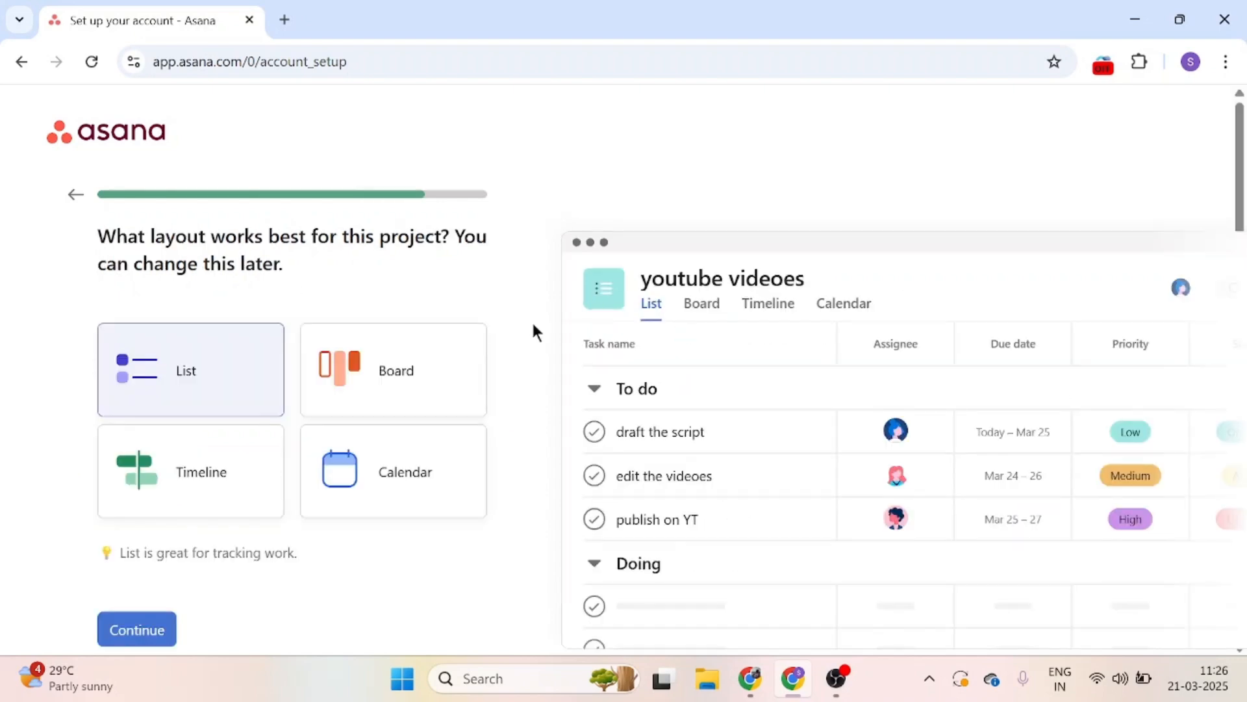
left_click(138, 632)
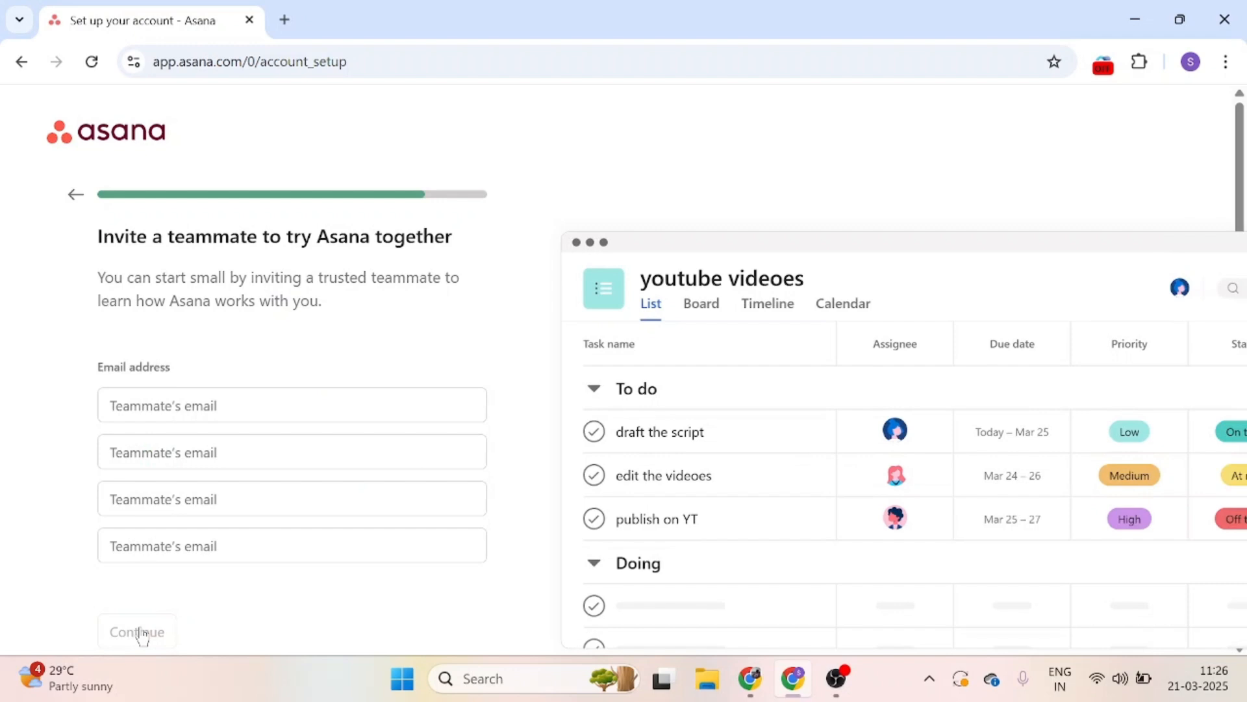
left_click(140, 633)
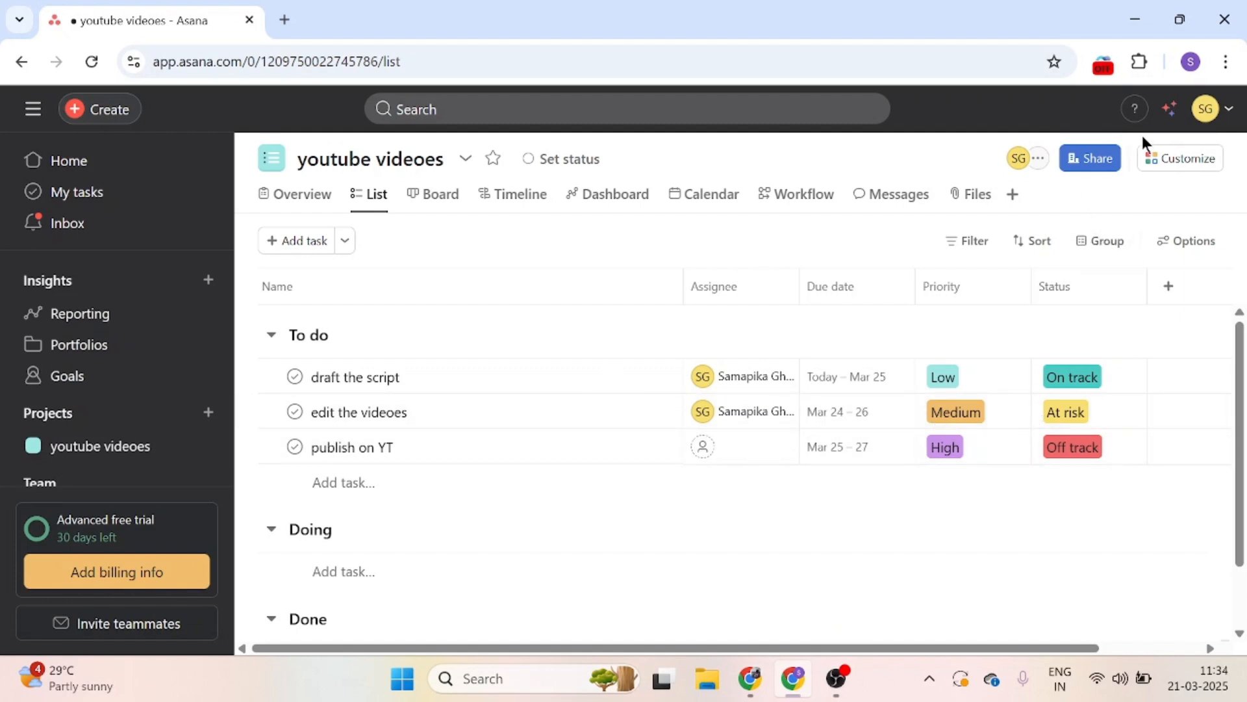
- Open the rule gallery for the youtube videoes project and review the recommended, routing, agile and Slack rule templates
left_click(1196, 164)
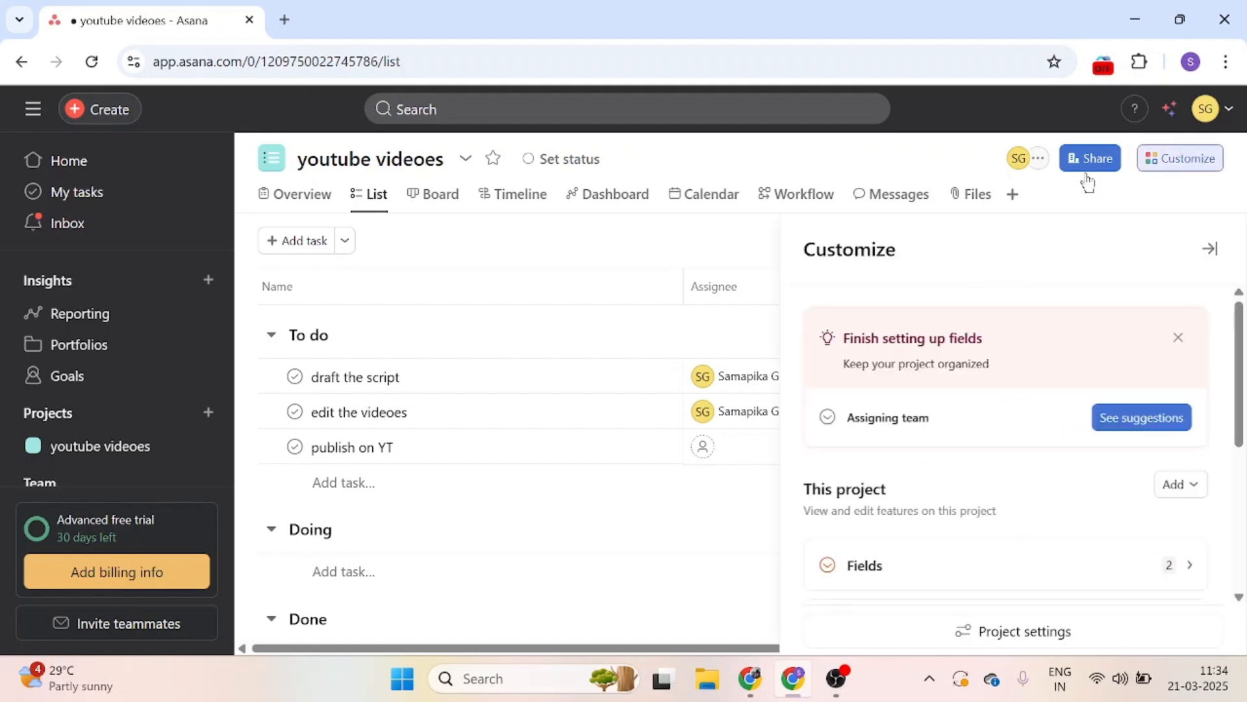
scroll(1009, 495, "down", 3)
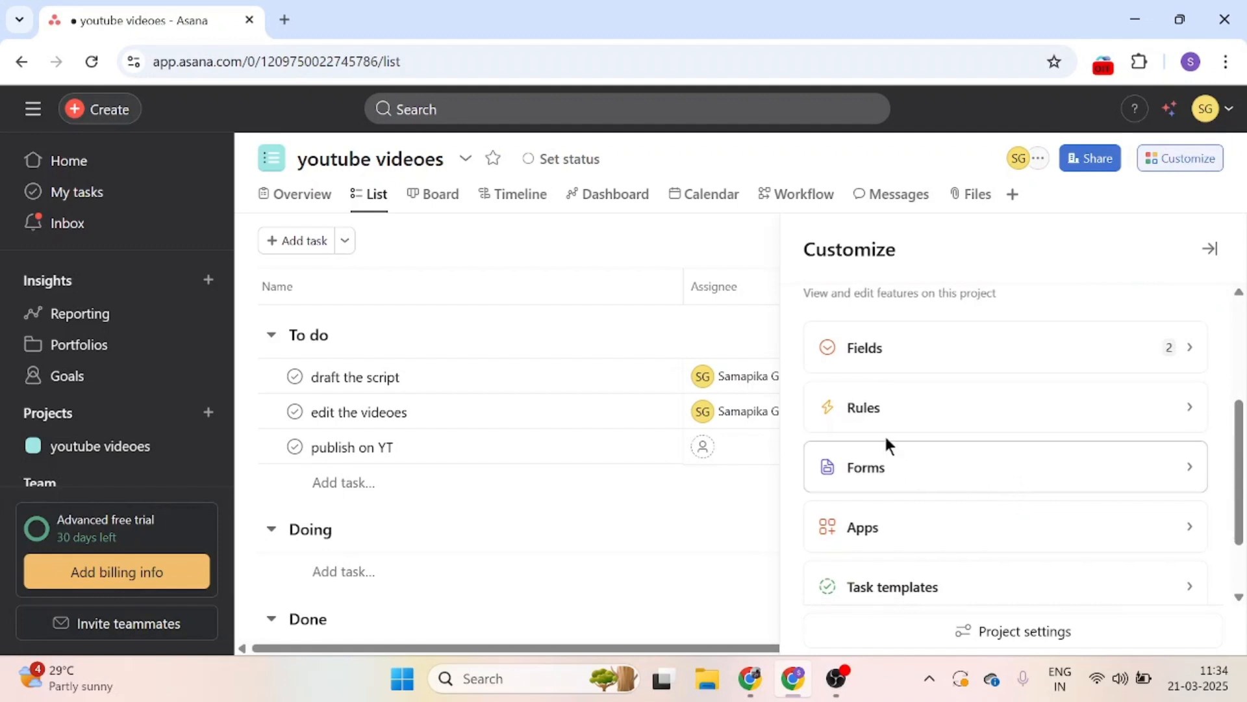
left_click(903, 410)
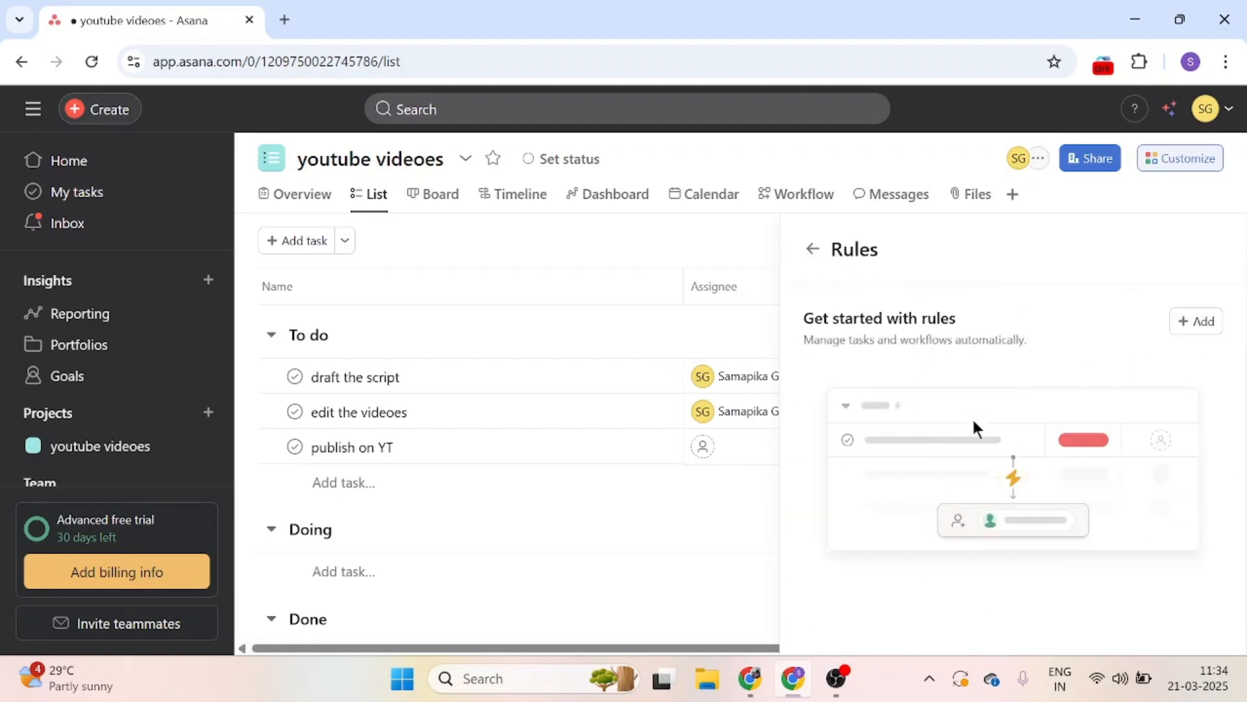
left_click(1200, 321)
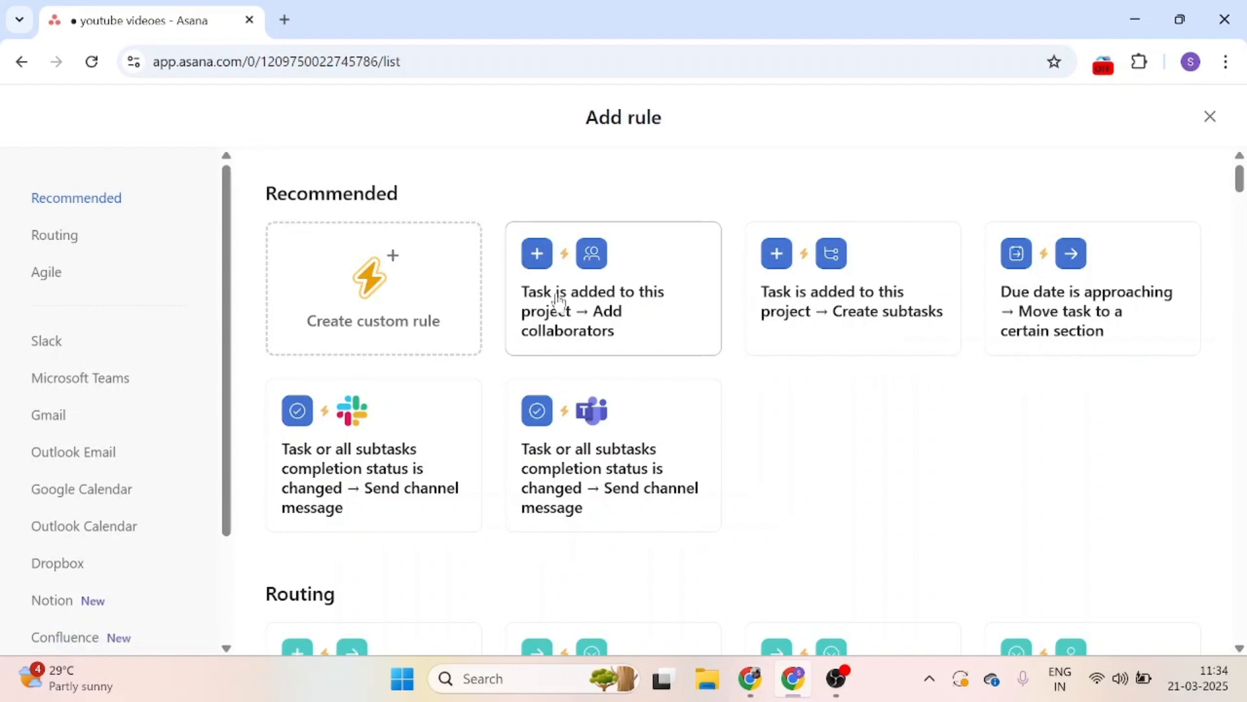
scroll(1066, 392, "down", 10)
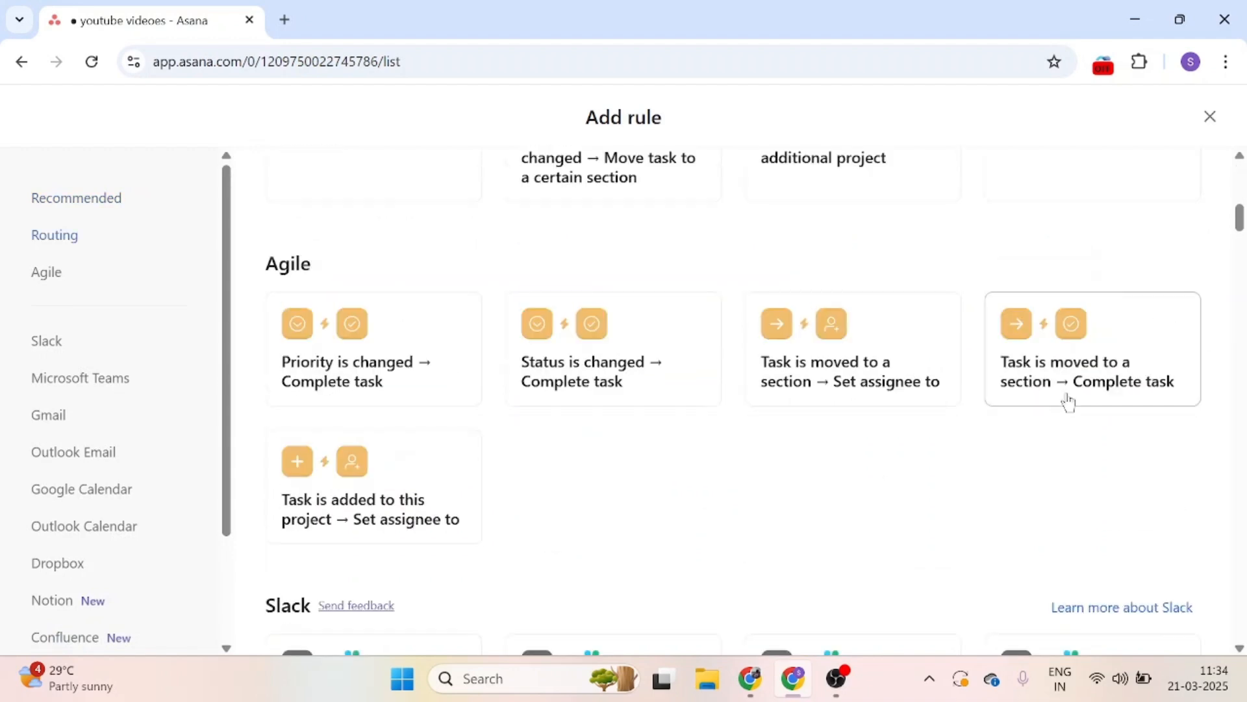
scroll(1068, 402, "down", 5)
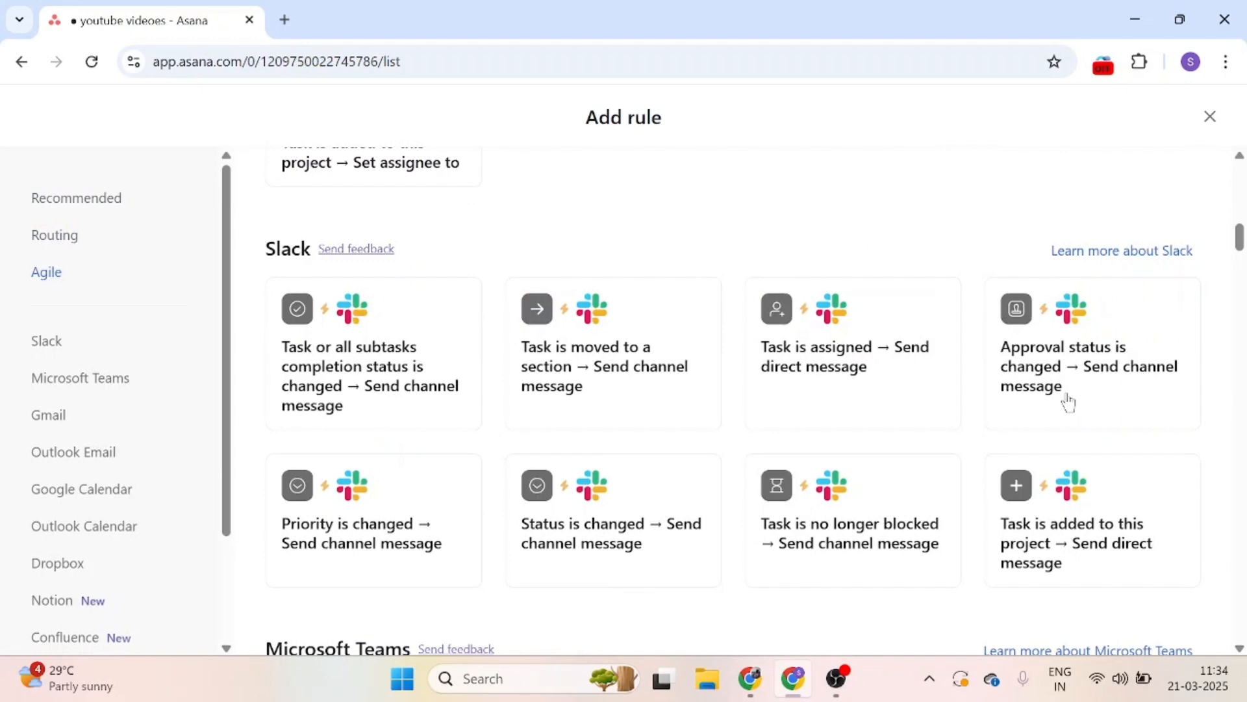
scroll(1069, 402, "up", 8)
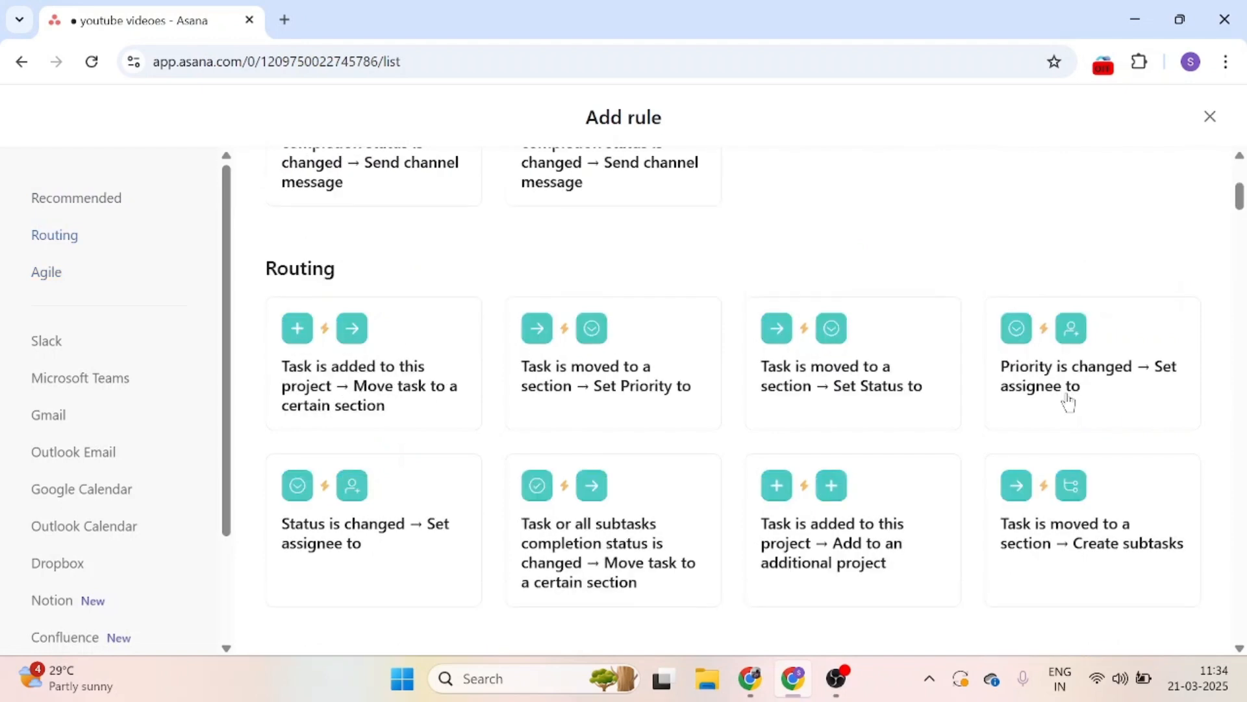
scroll(1068, 402, "up", 5)
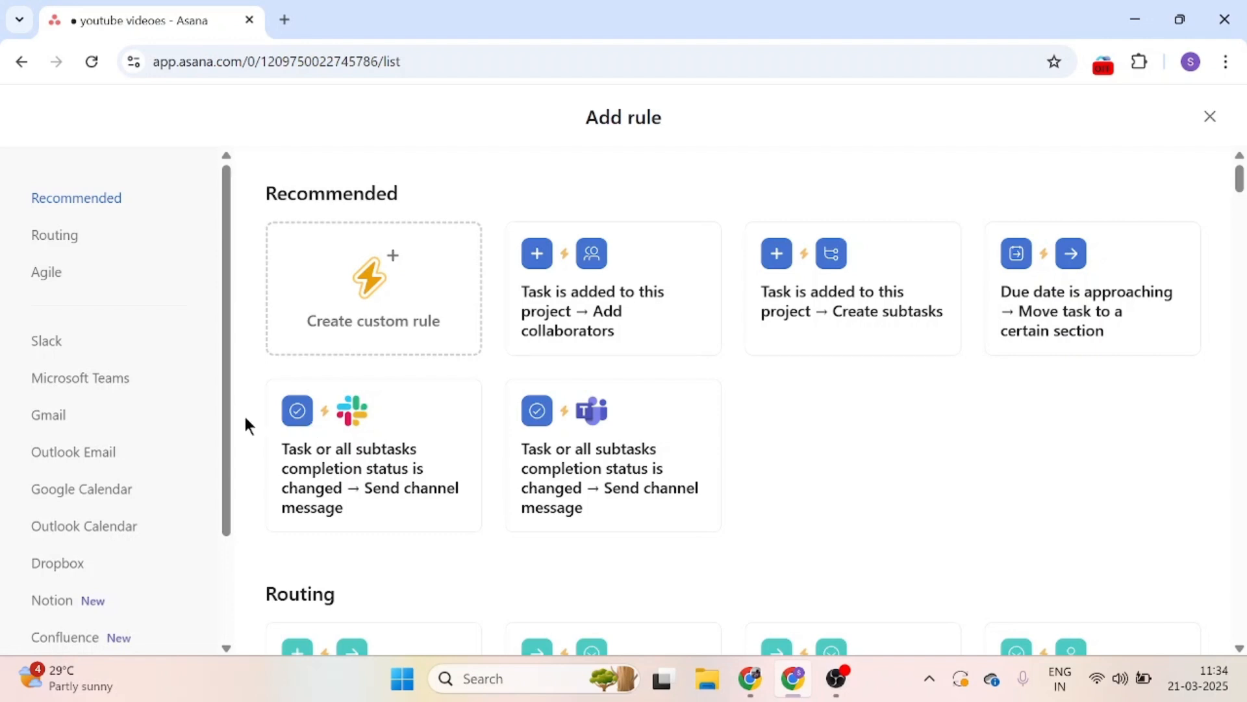
- Start a custom rule with the trigger "Due date is changed"
left_click(320, 327)
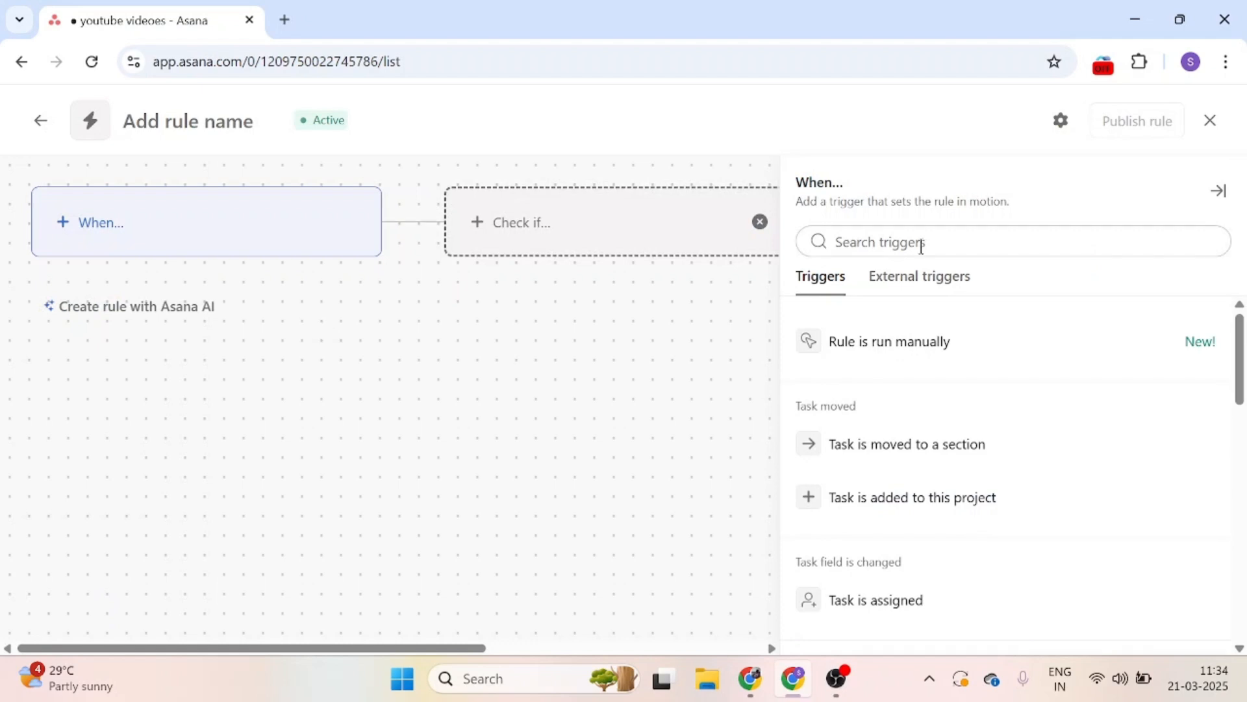
scroll(1004, 413, "down", 4)
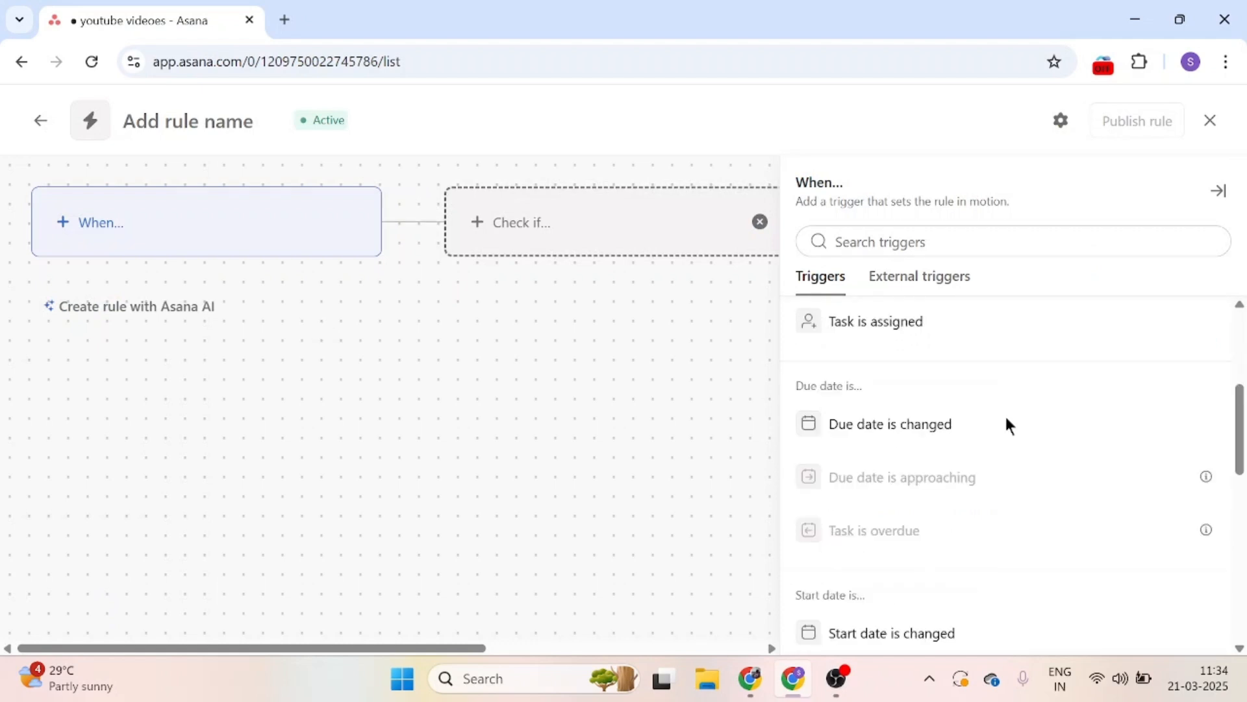
left_click(869, 419)
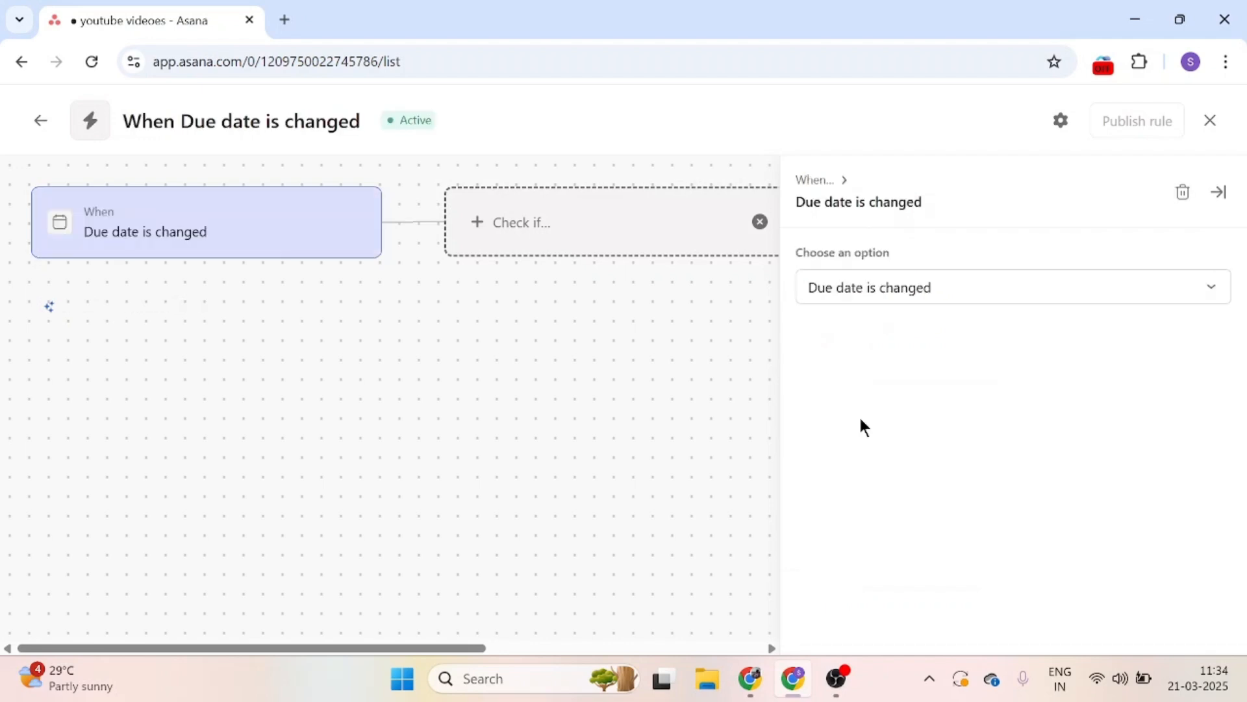
- Add a condition to the rule that checks whether the task is marked as Complete
left_click(549, 222)
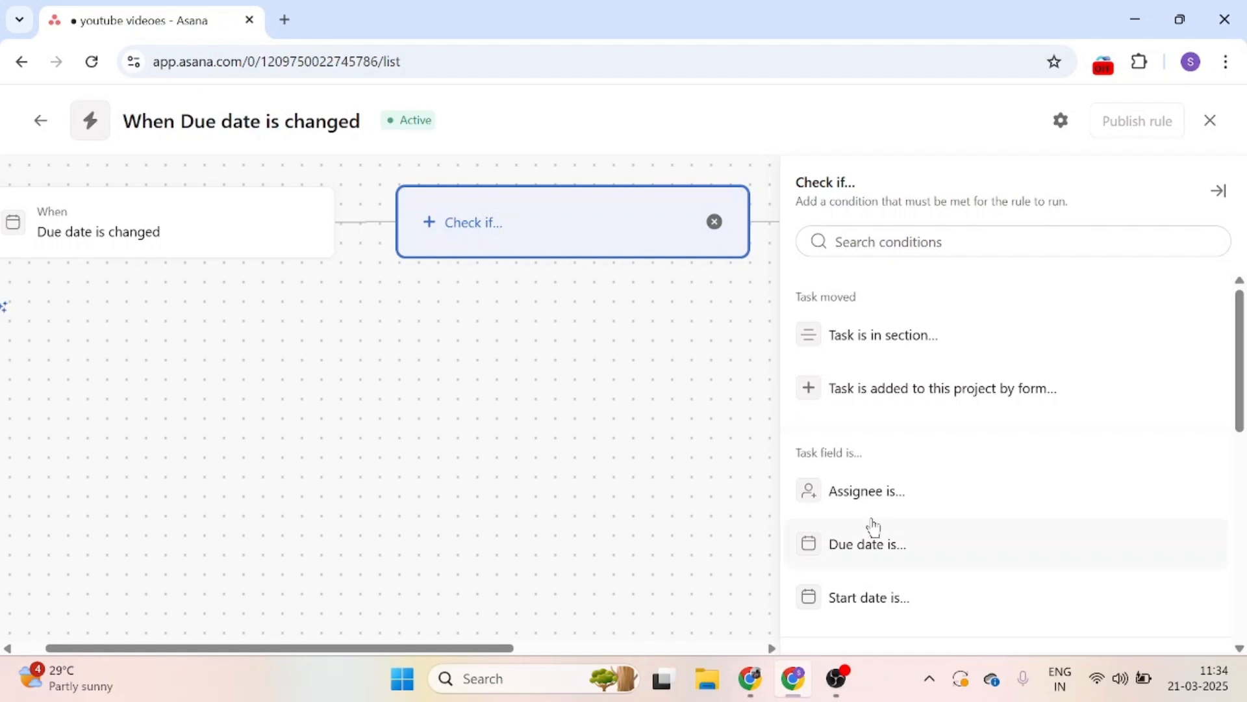
scroll(1011, 462, "down", 2)
scroll(997, 494, "down", 2)
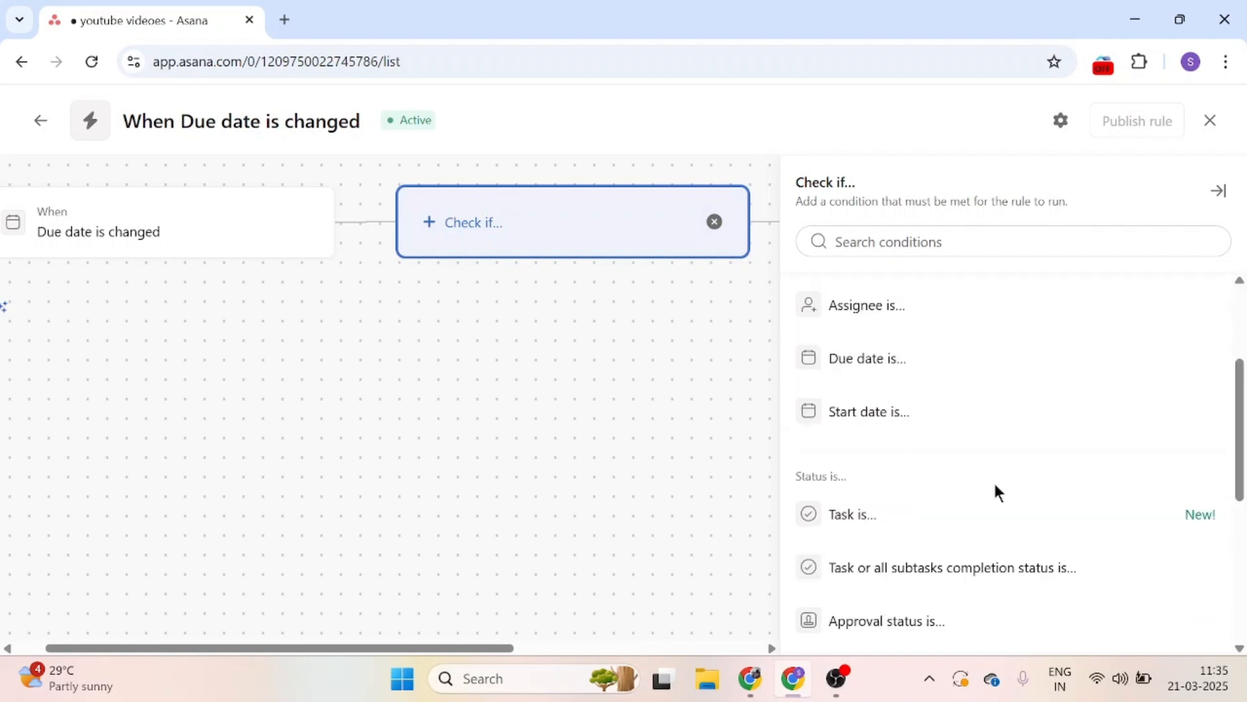
left_click(973, 583)
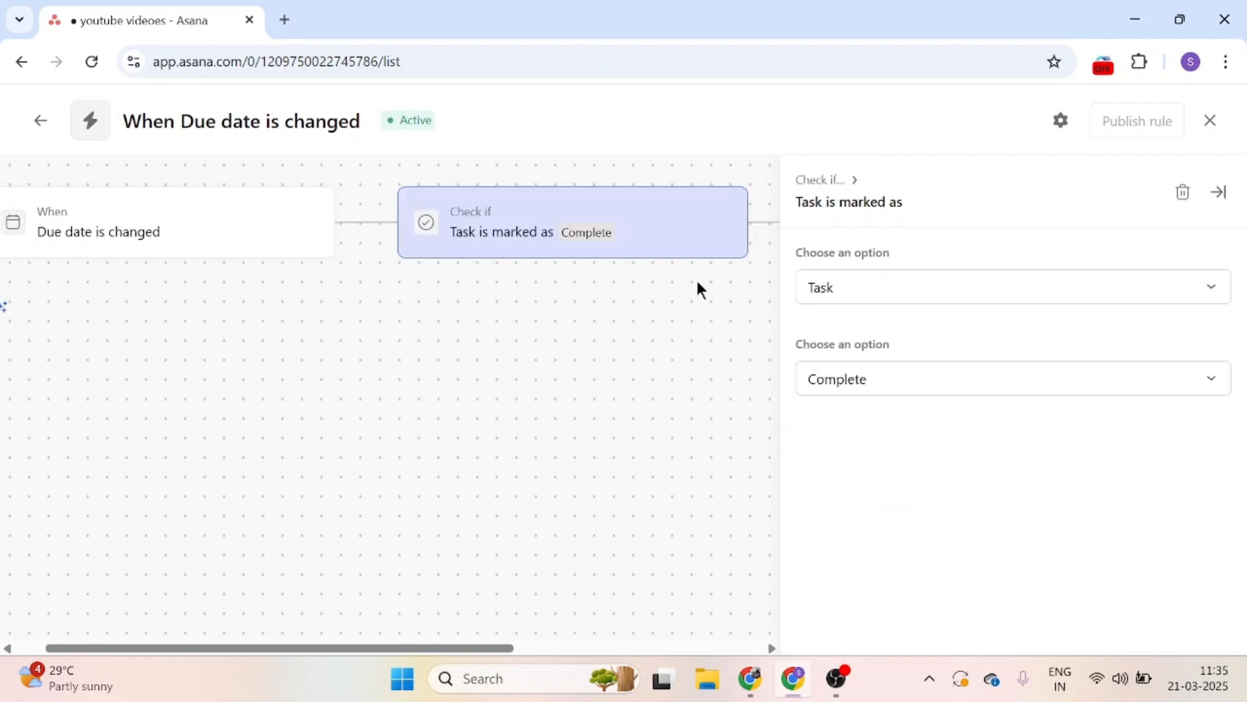
- Add an action that sets the due date to the creation date of the triggering task, and publish the rule
left_click(736, 205)
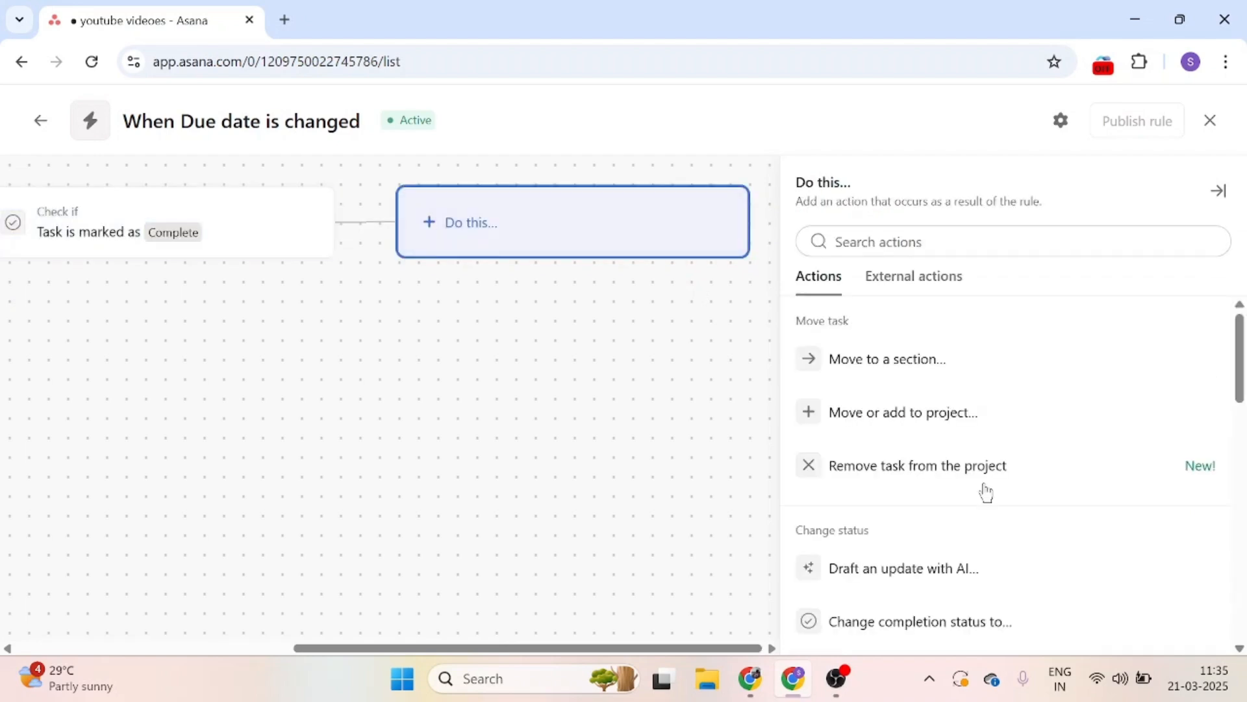
scroll(985, 507, "down", 4)
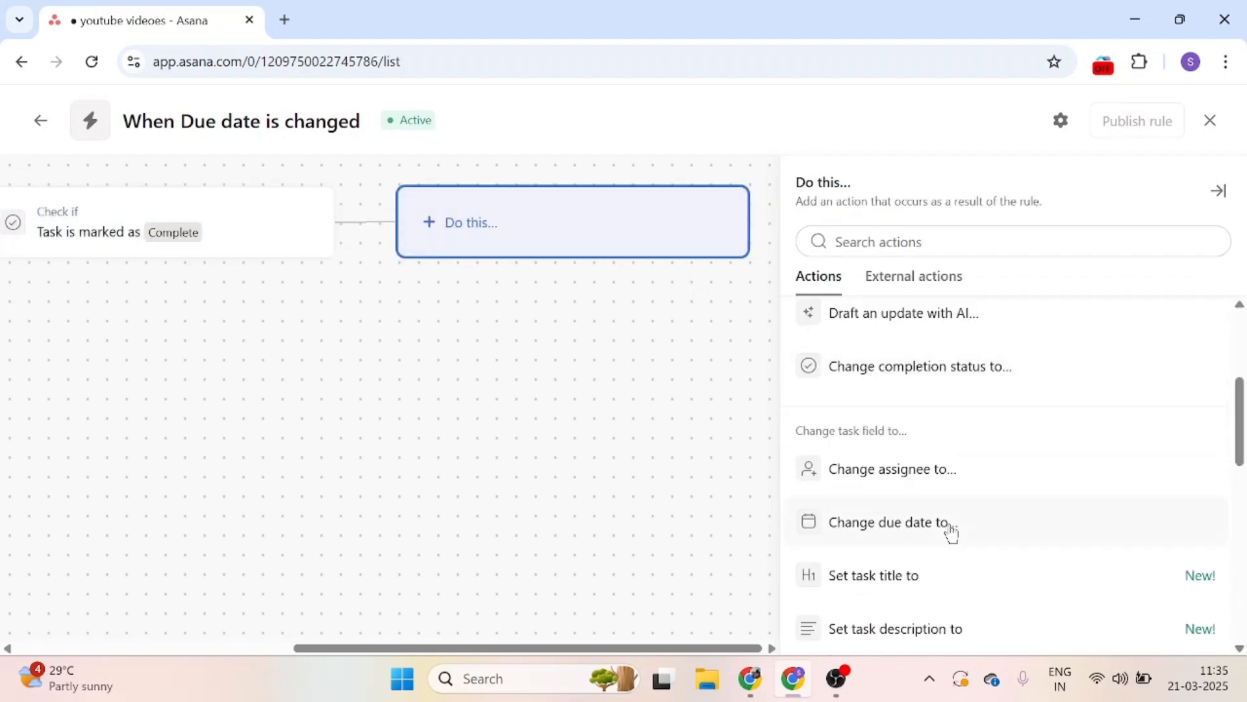
left_click(951, 529)
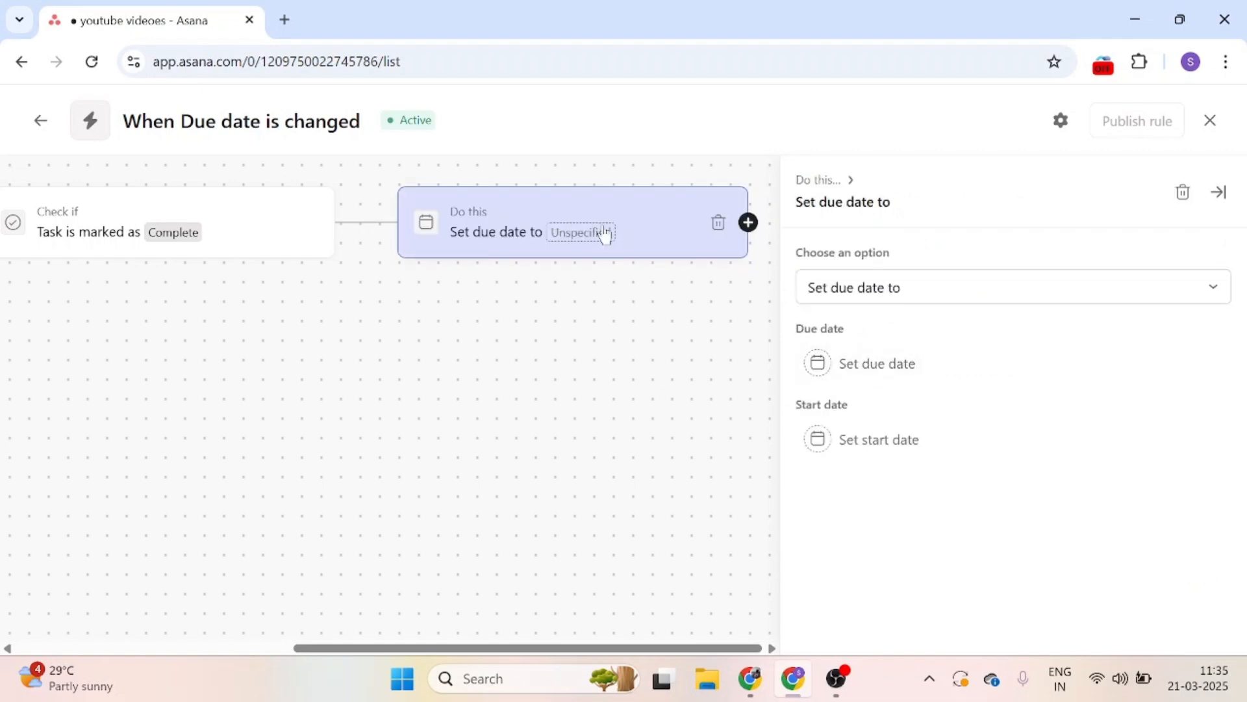
left_click(895, 368)
left_click(984, 492)
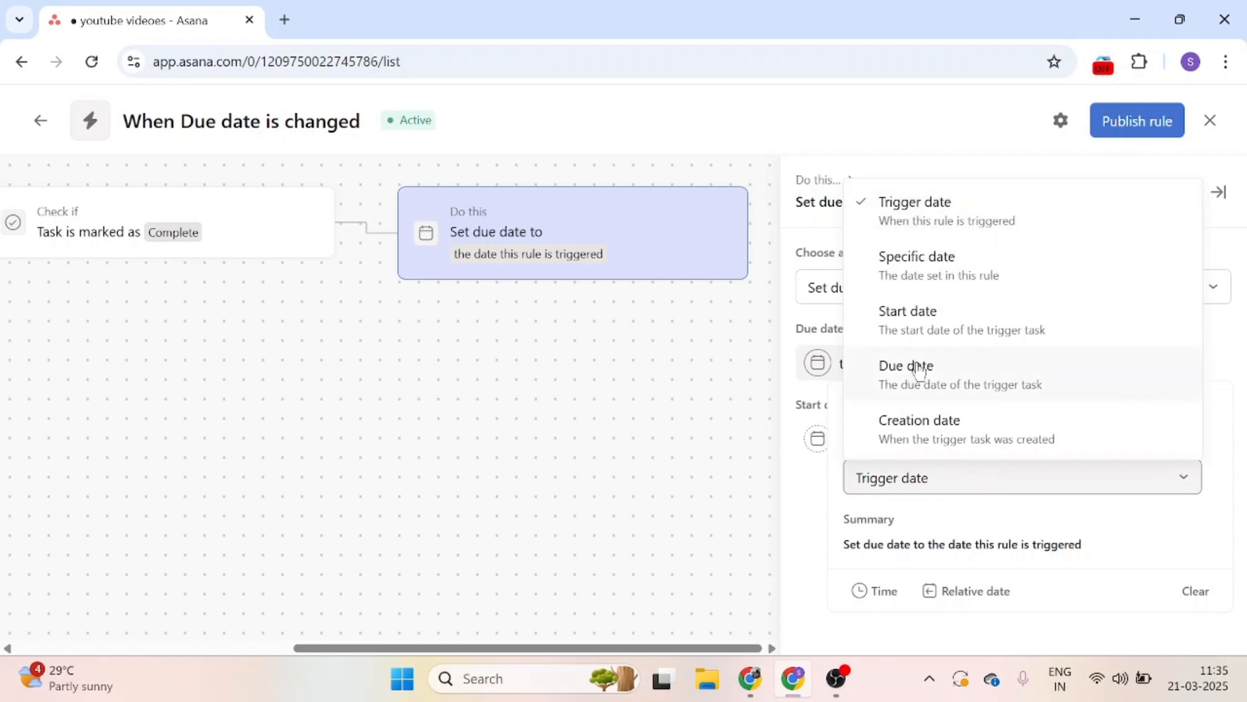
left_click(936, 429)
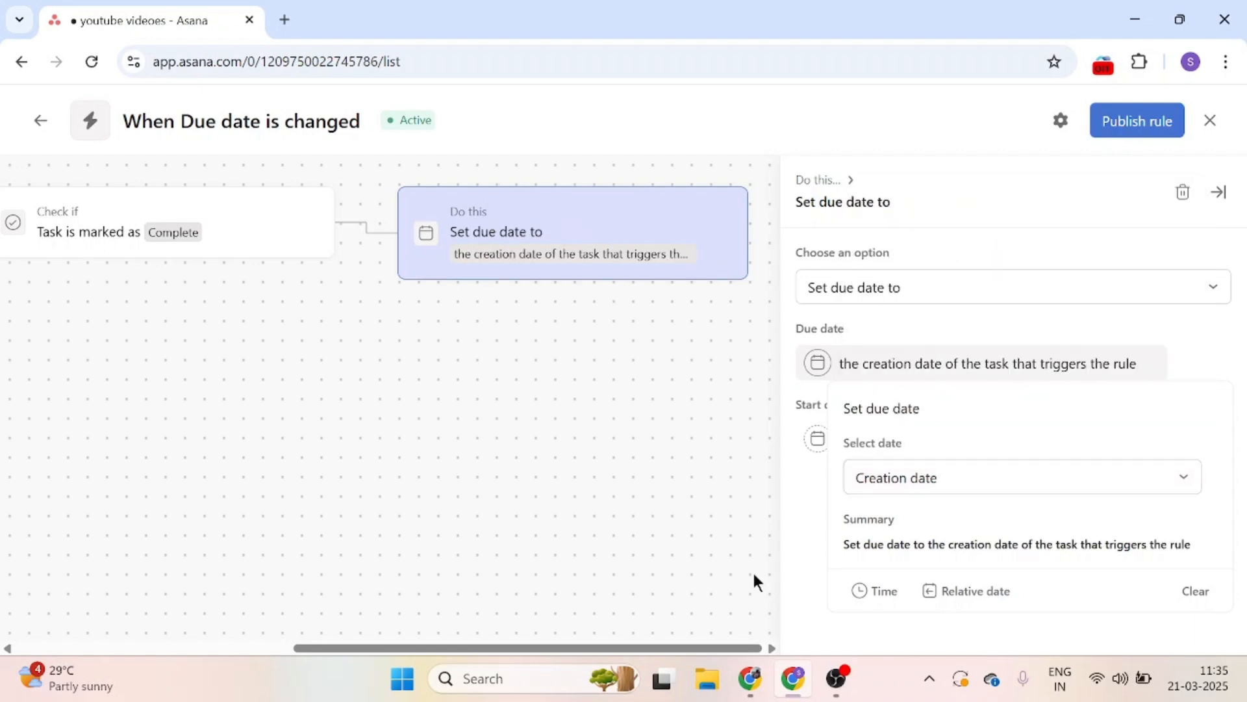
left_click(638, 518)
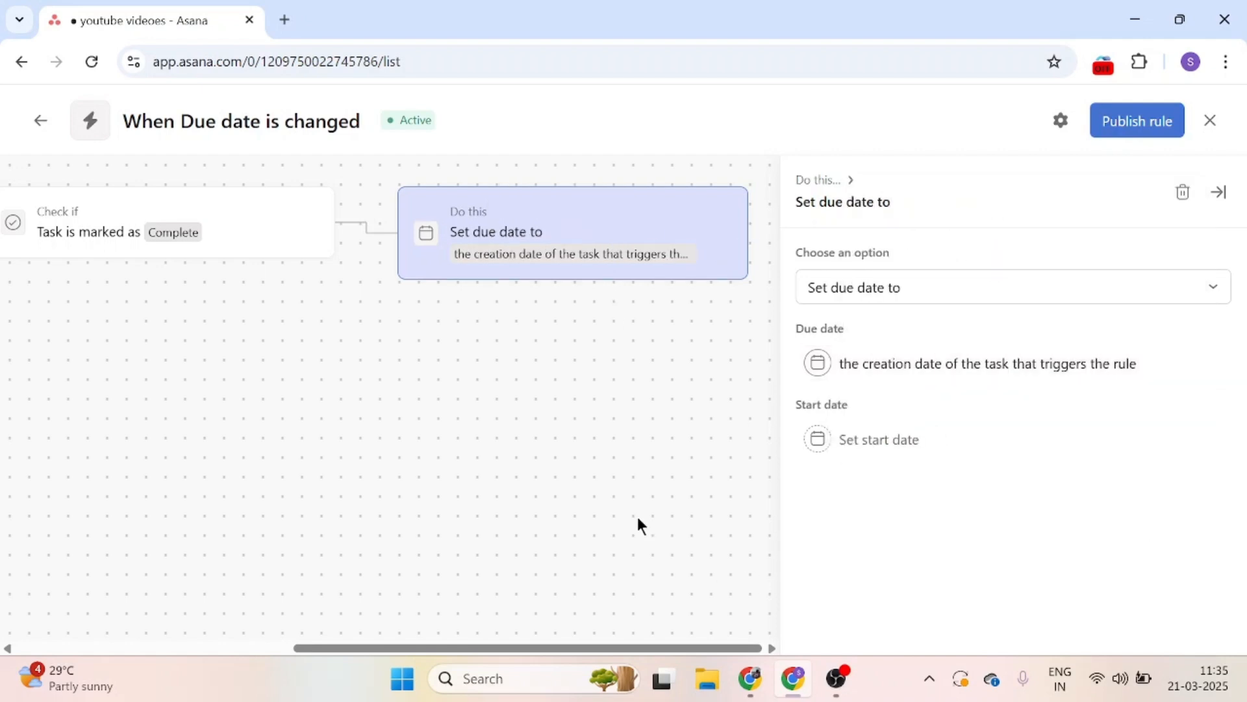
left_click(1153, 112)
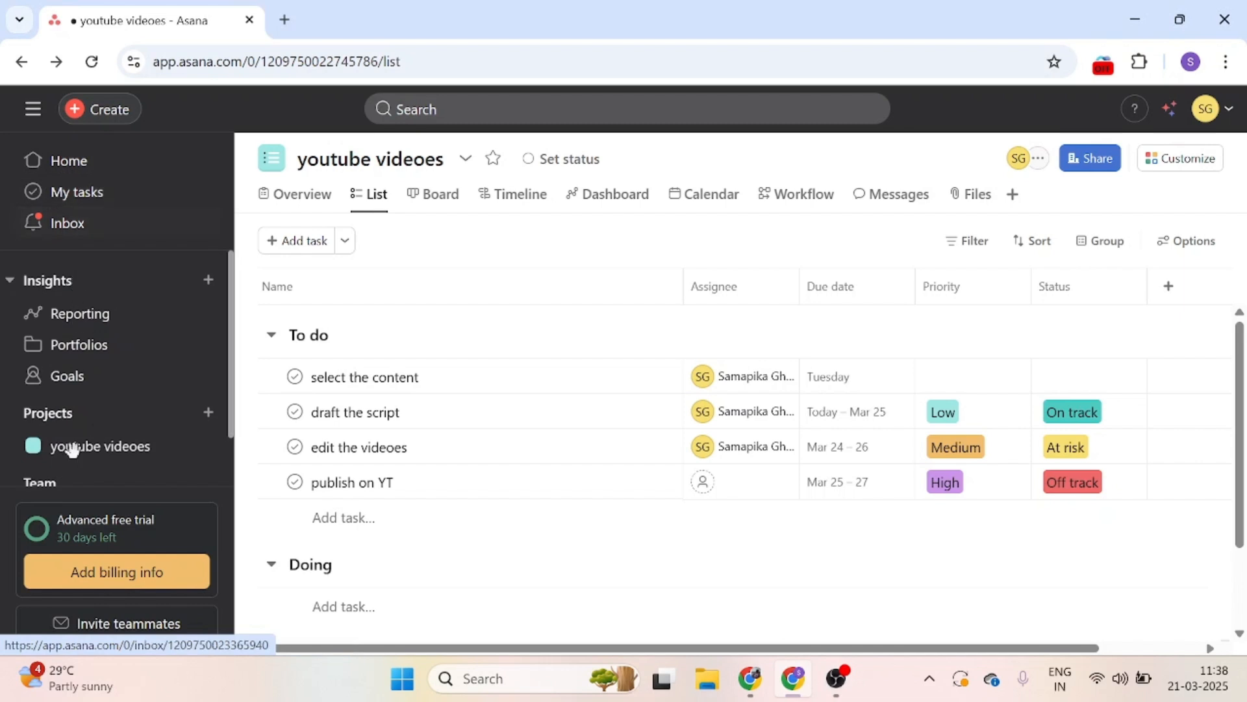
- Sort the list of personally assigned tasks by due date
left_click(51, 200)
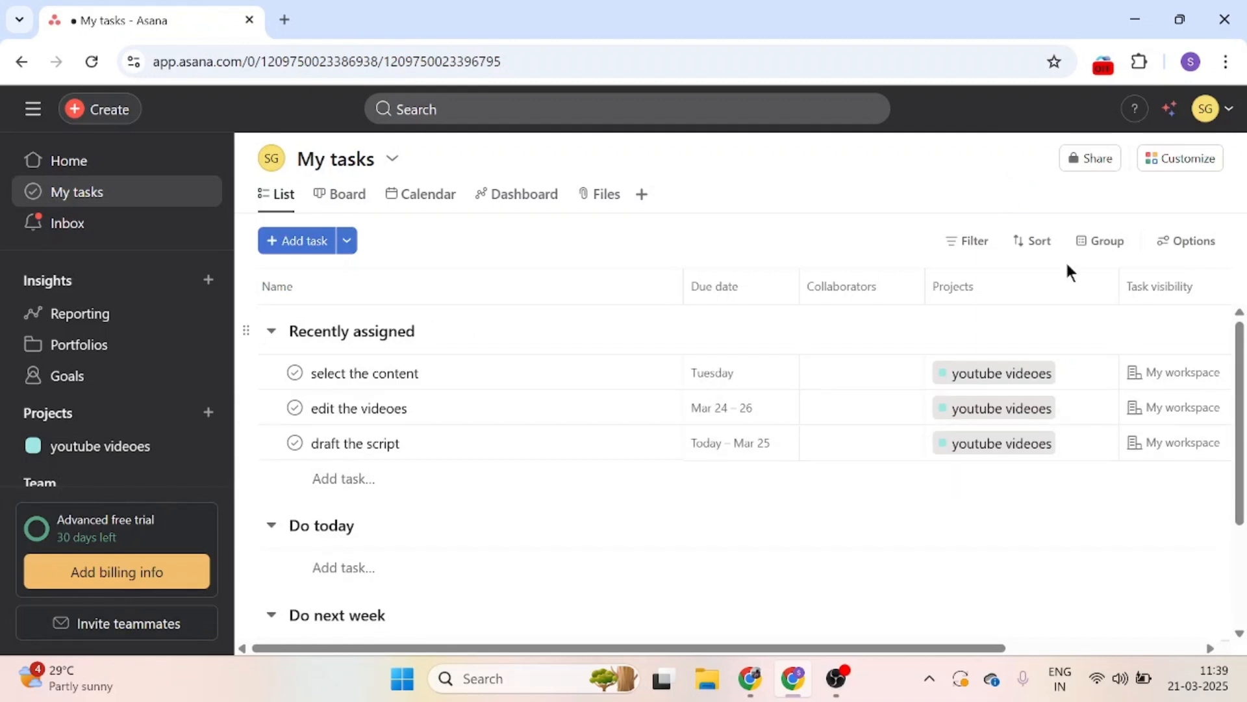
left_click(1034, 238)
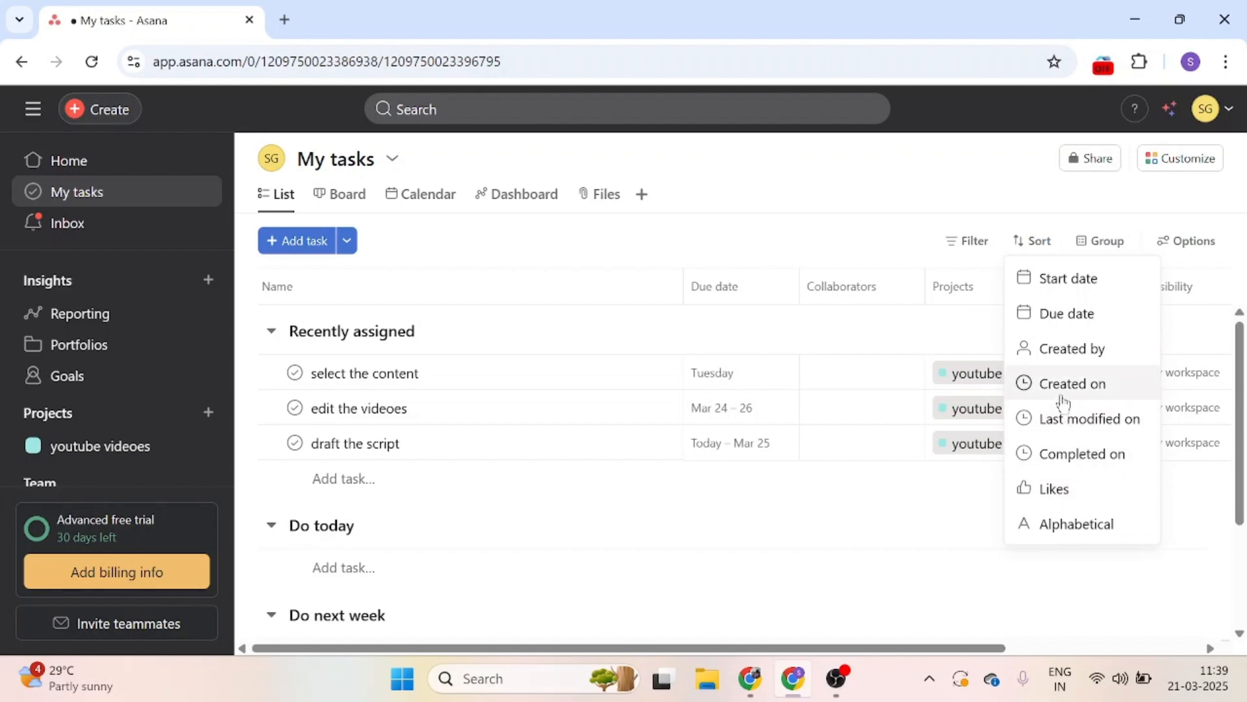
left_click(1066, 314)
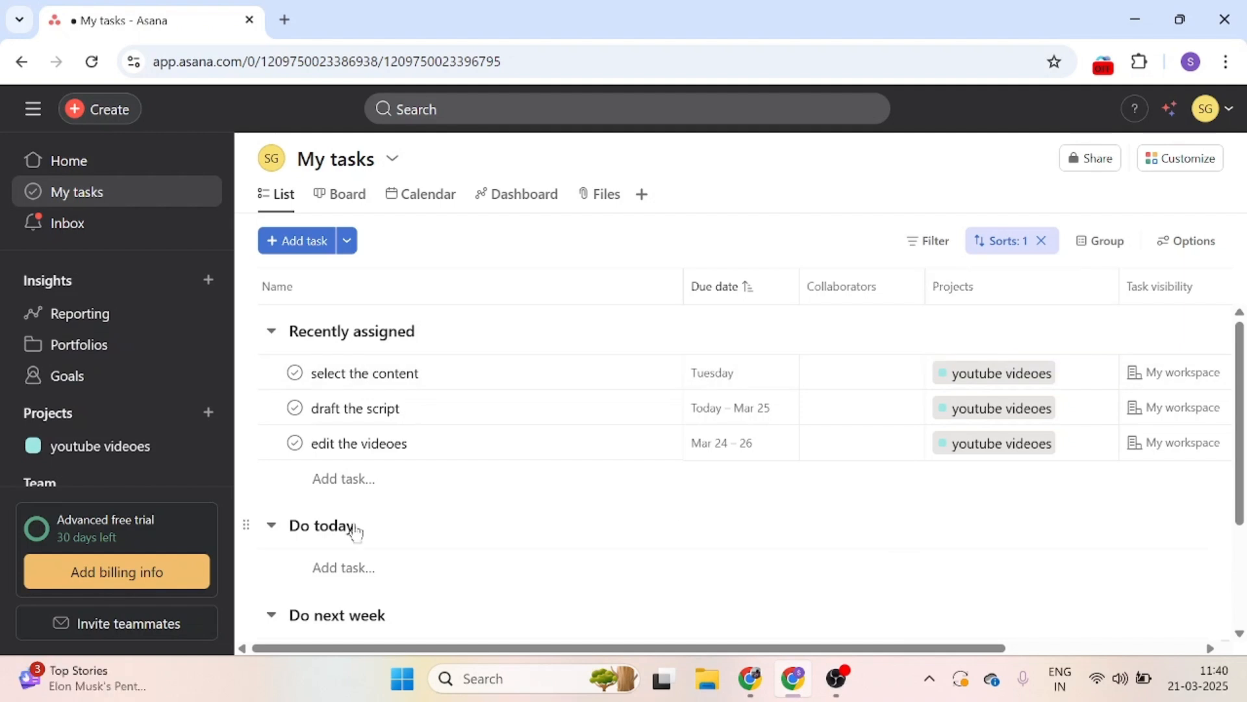
- Get started with reporting and review the task and project charts on the My impact dashboard
left_click(91, 324)
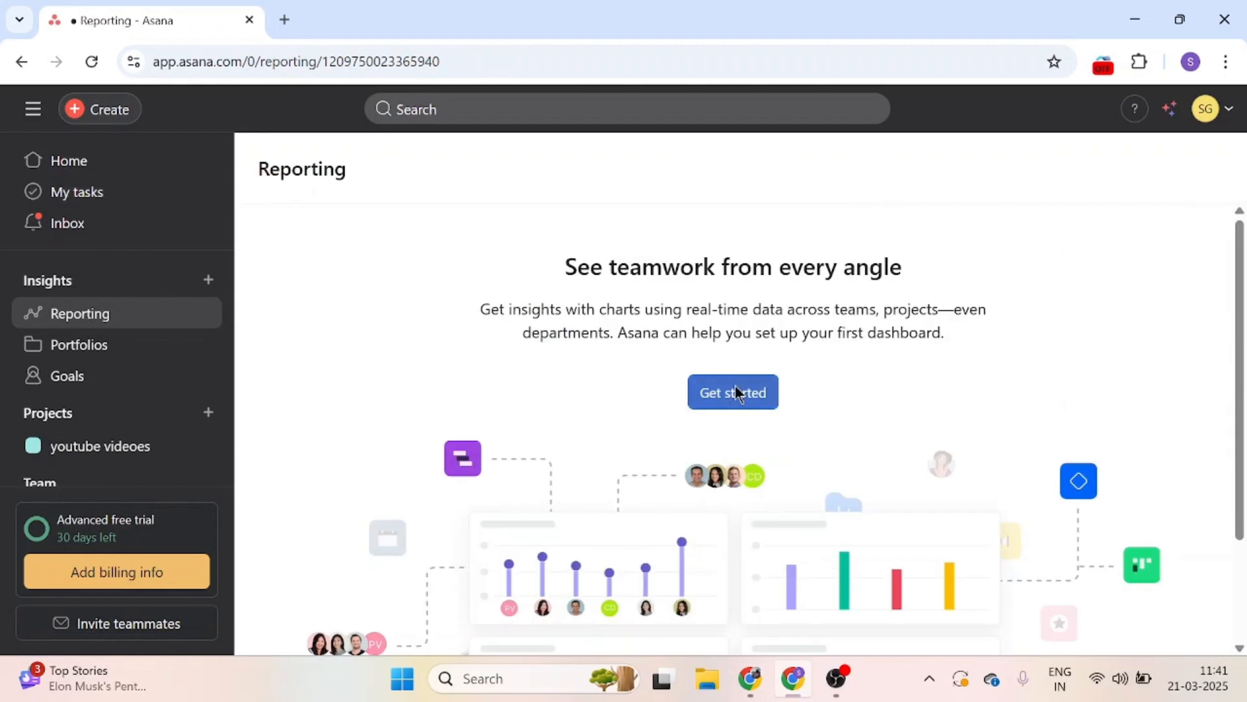
left_click(735, 390)
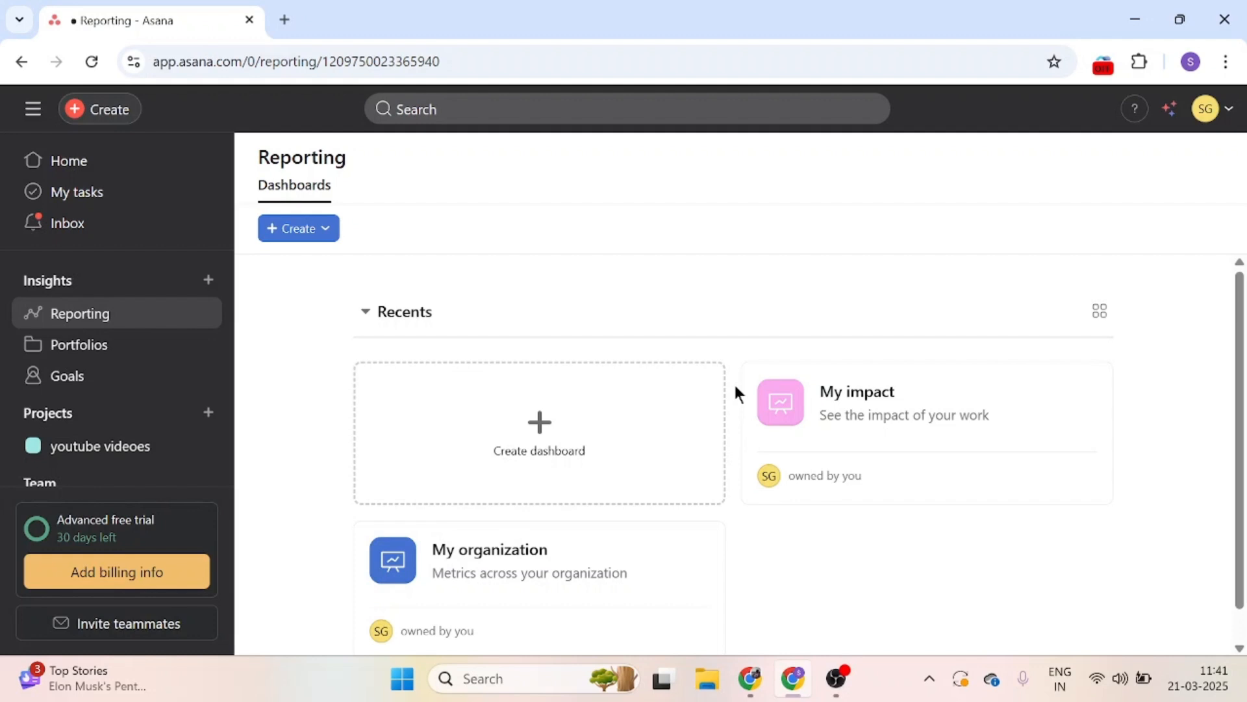
scroll(735, 393, "down", 1)
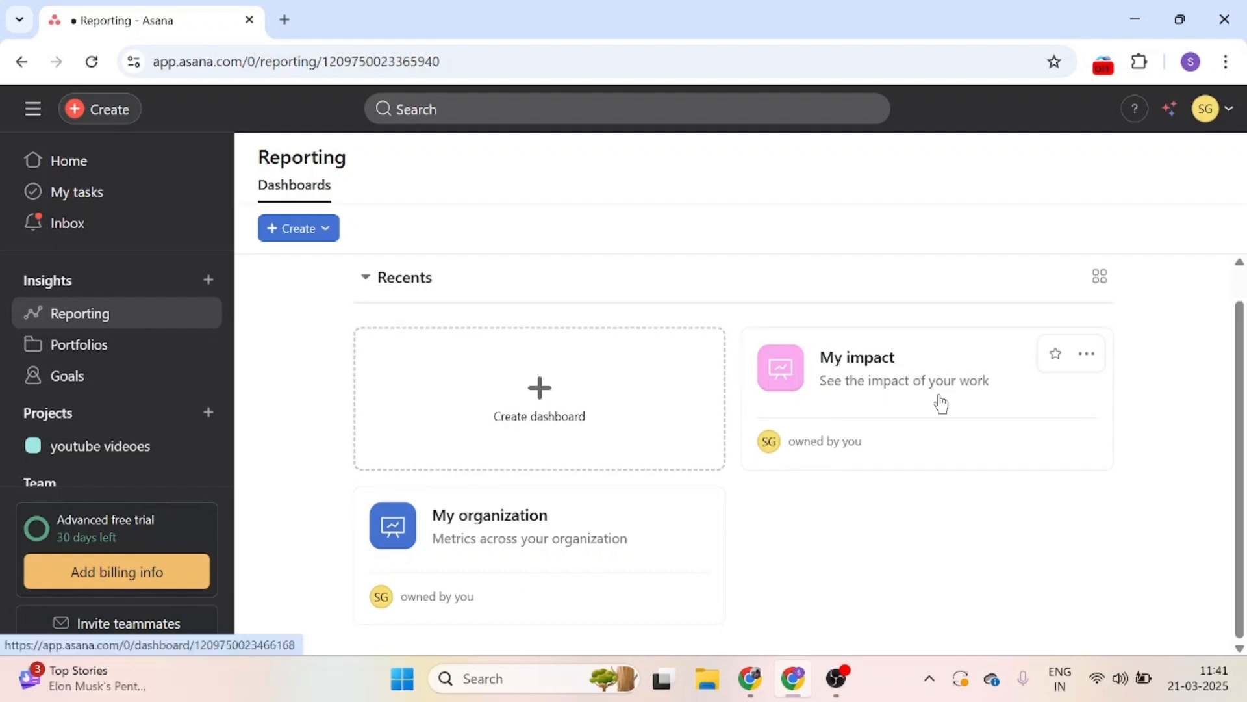
left_click(940, 403)
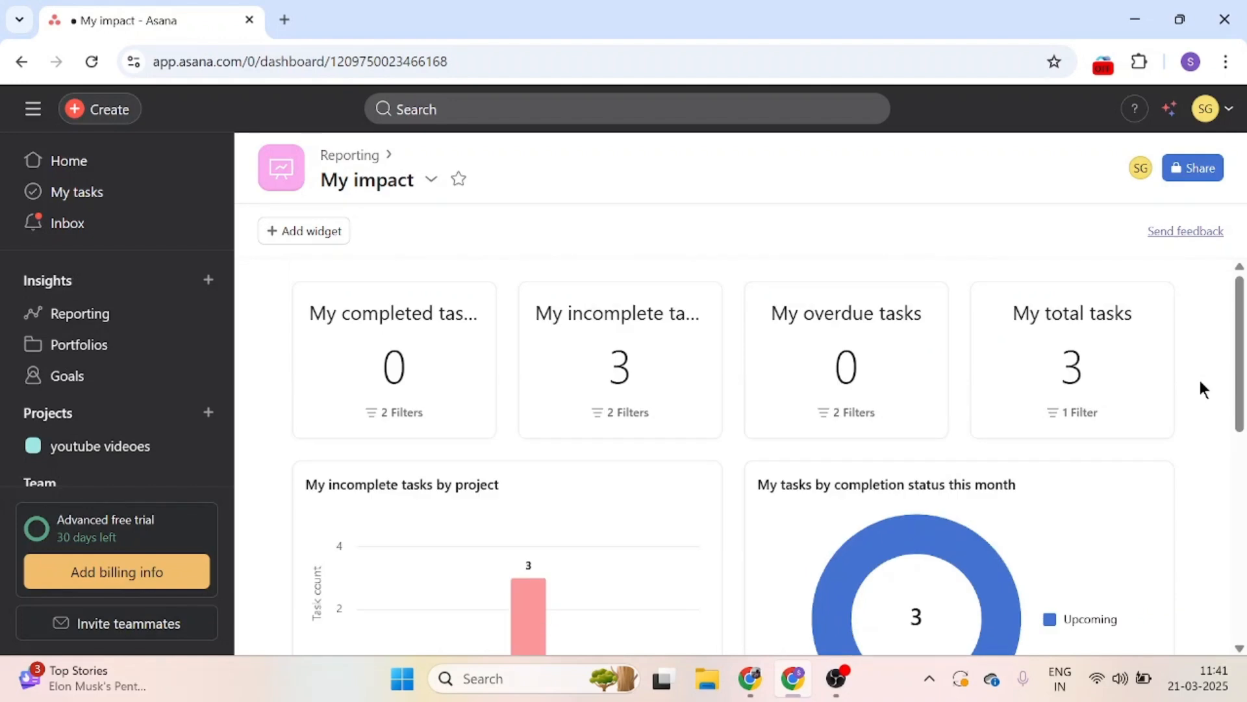
scroll(1201, 387, "down", 5)
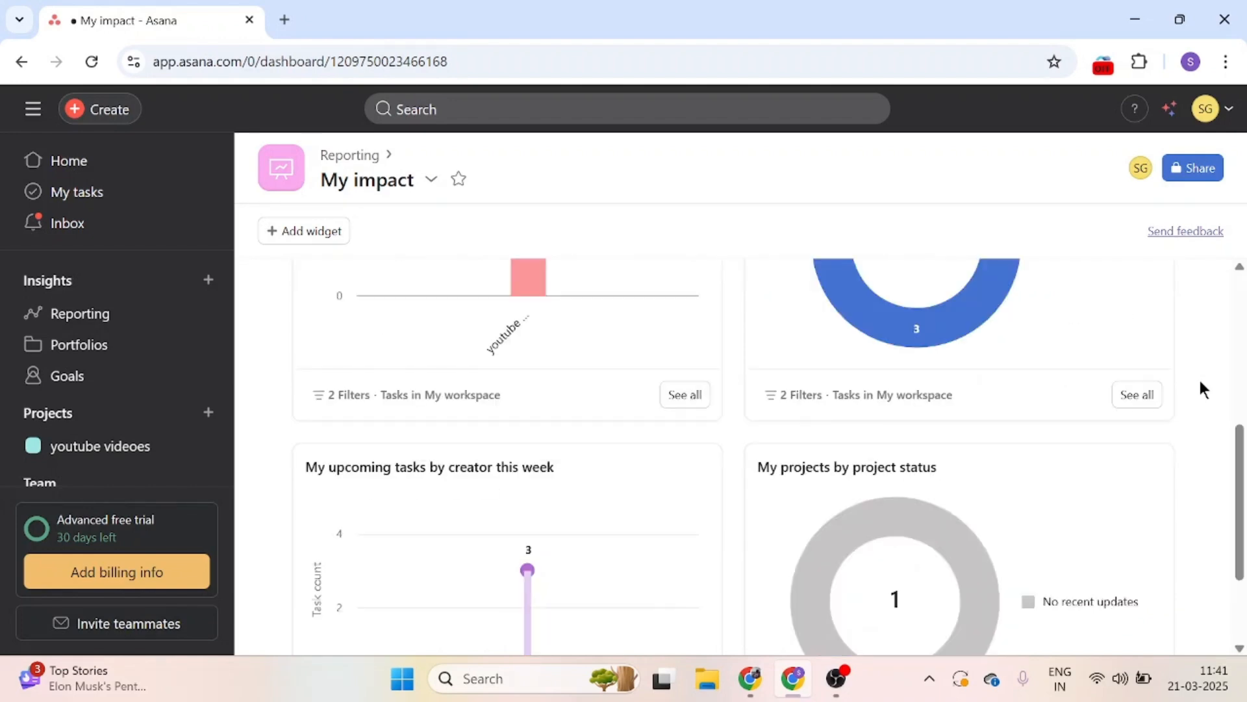
scroll(1201, 387, "down", 1)
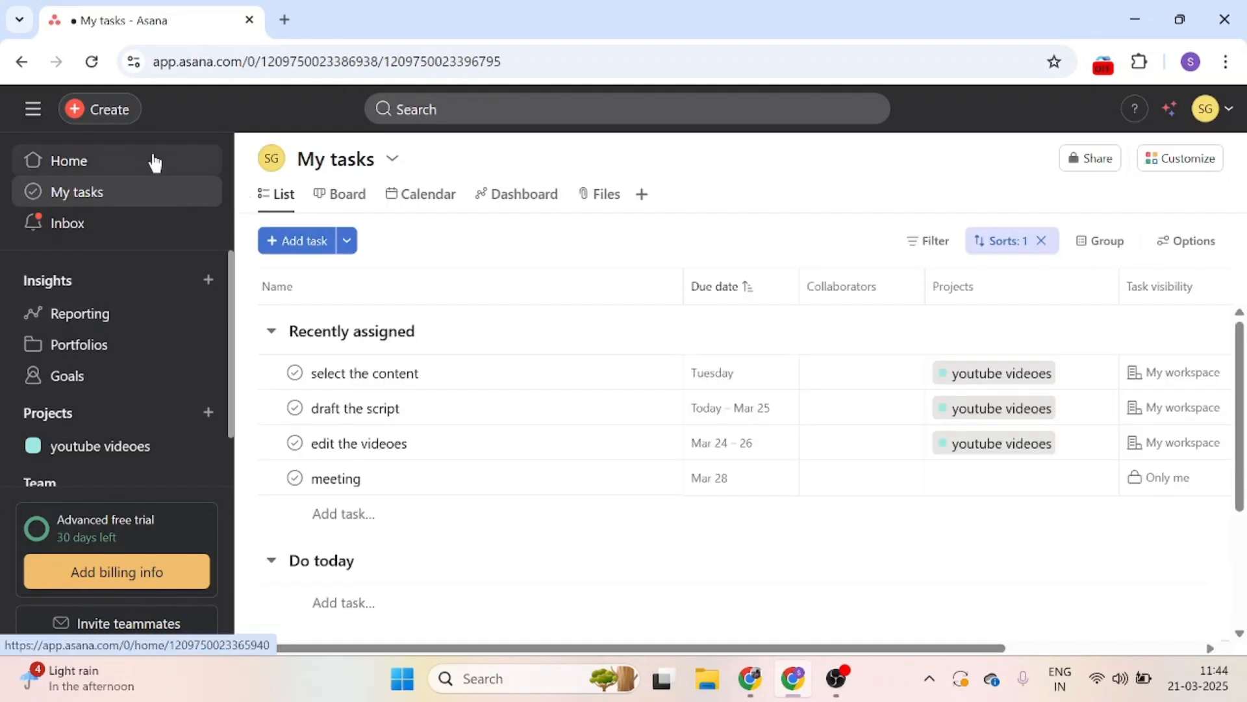
- Ask Asana AI from the home page "what should be my agenda for today"
left_click(154, 161)
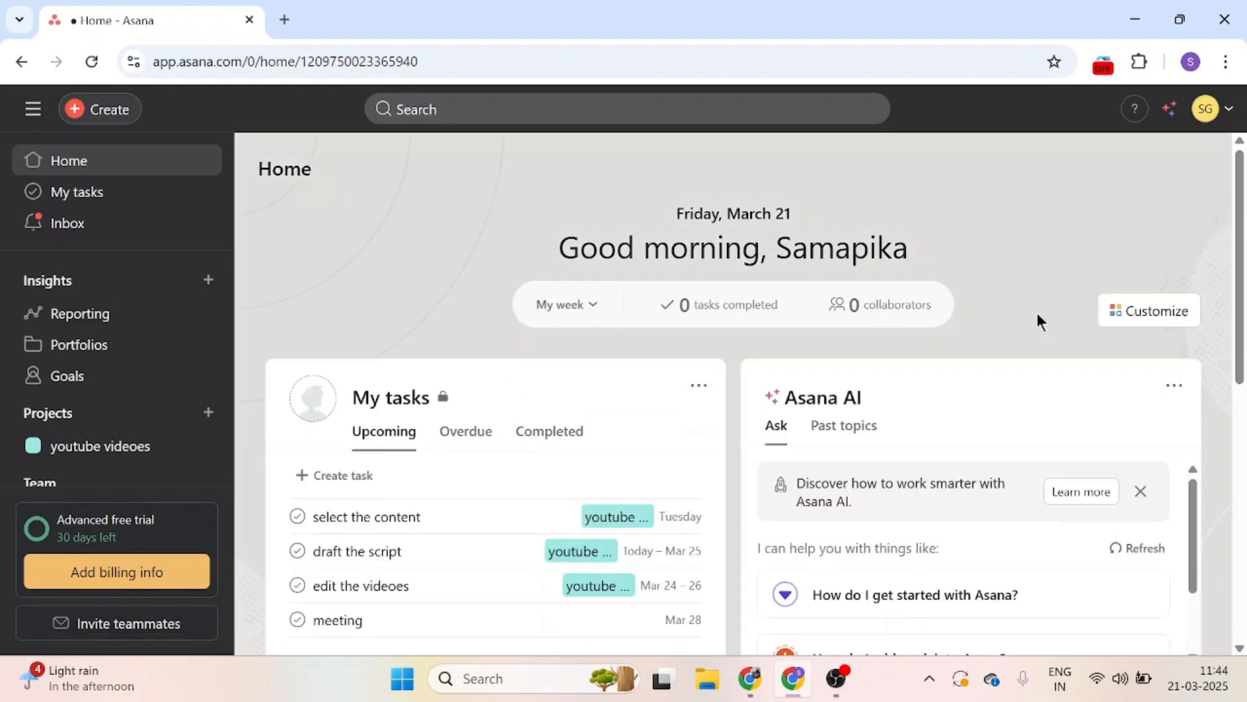
scroll(907, 549, "down", 1)
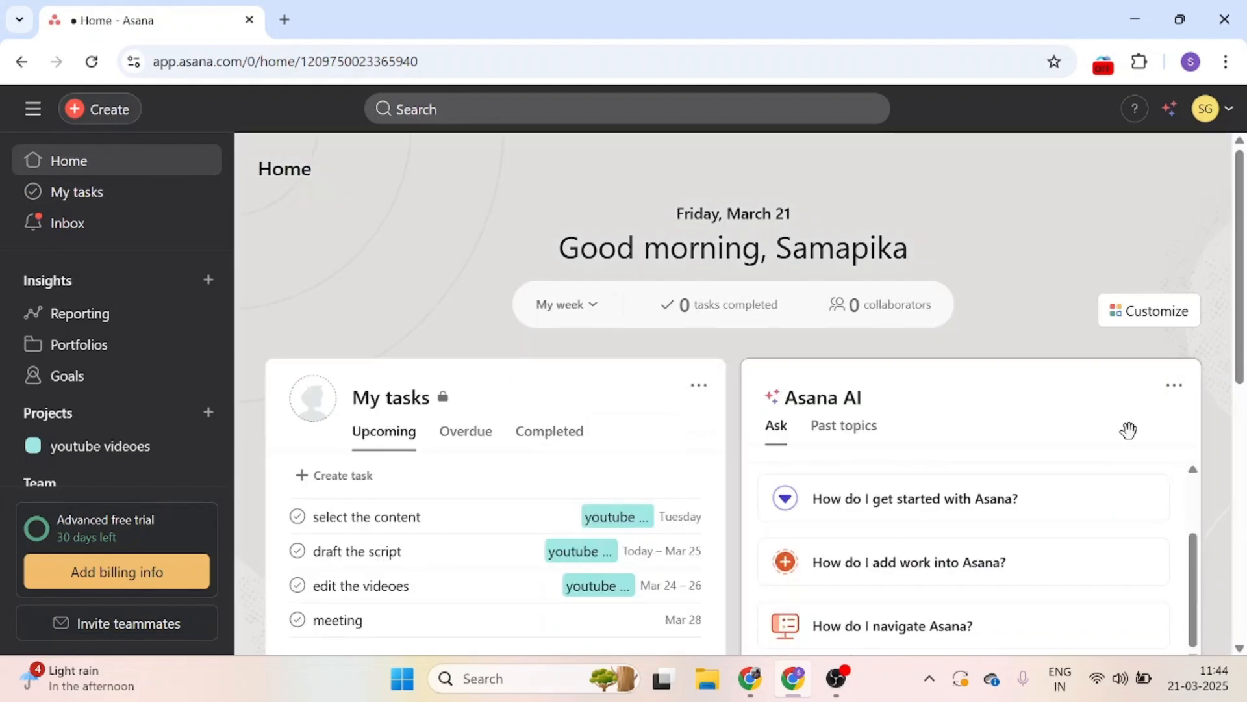
scroll(1128, 429, "down", 3)
left_click(928, 525)
type("what should b")
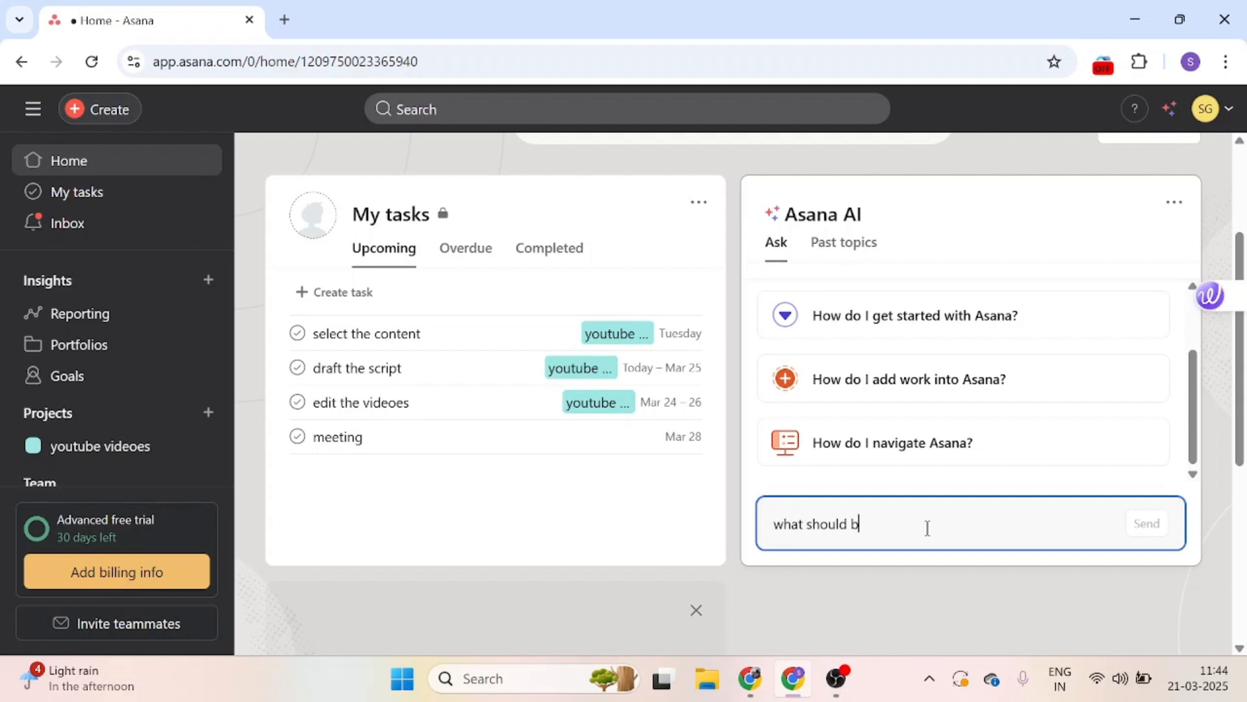
type("e my agenda for today")
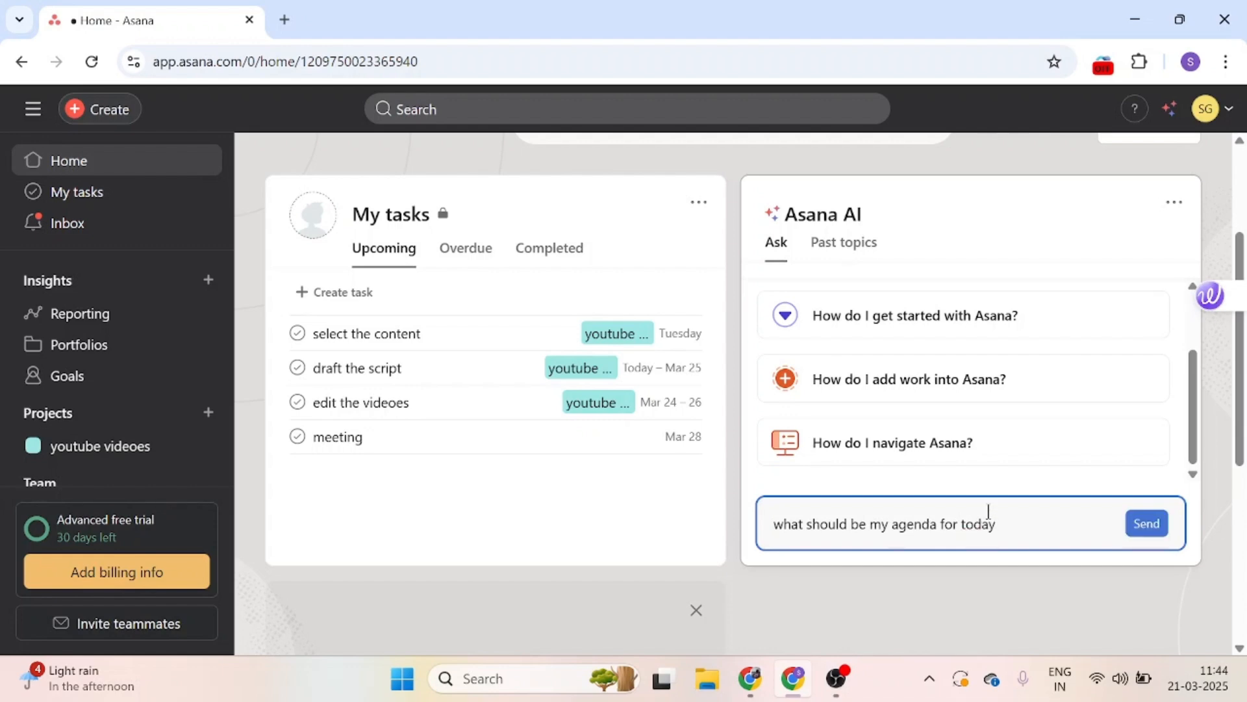
key("Return")
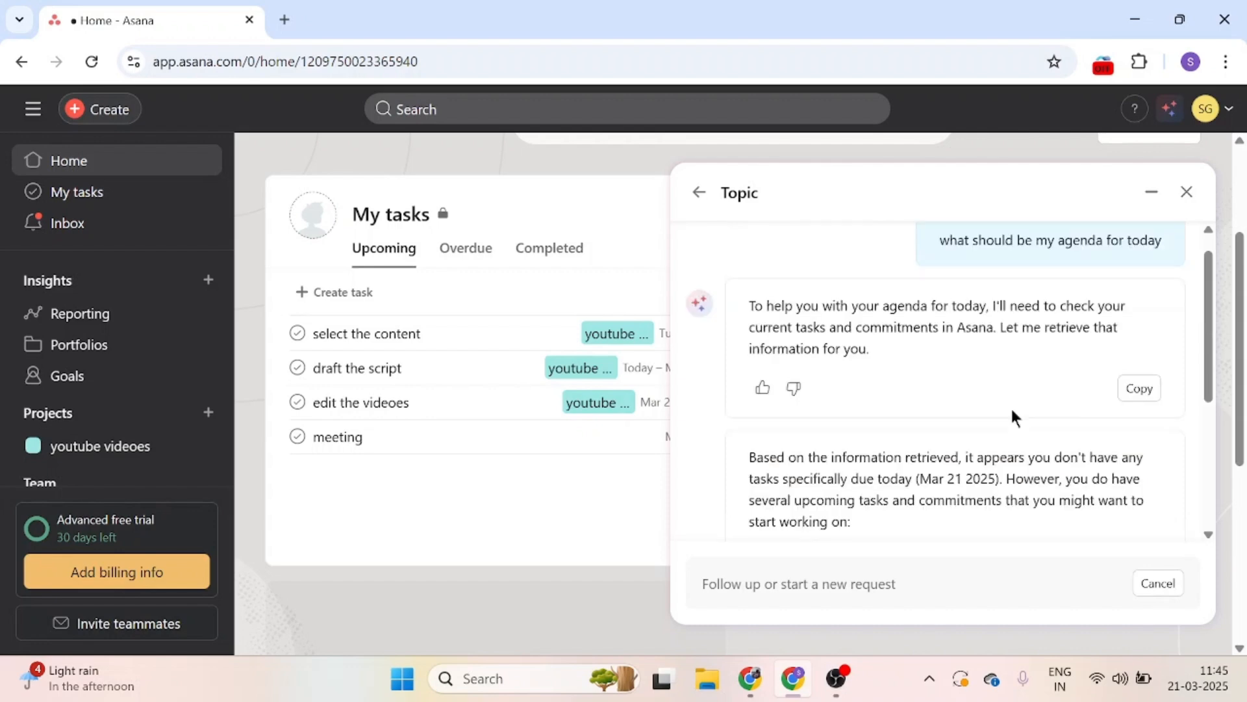
- Read through Asana AI's full answer about today's agenda, including the near-term tasks and project context, and close the conversation
scroll(1012, 417, "down", 2)
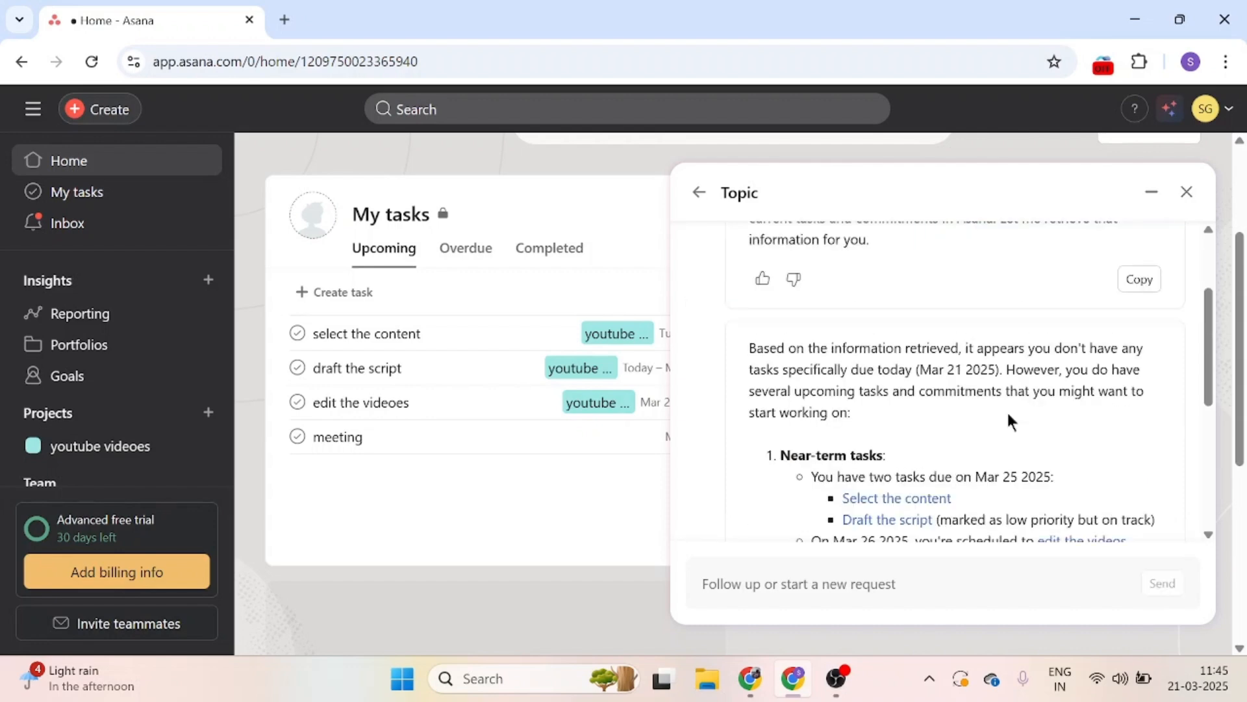
scroll(1158, 394, "down", 2)
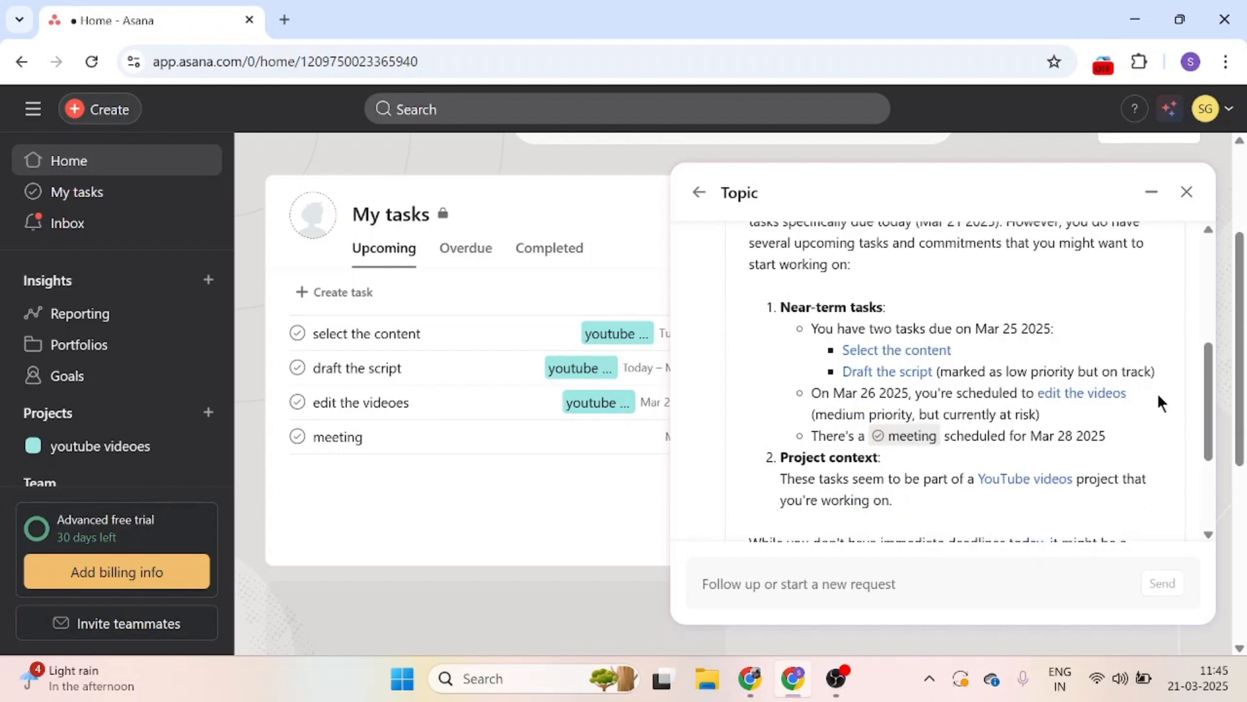
scroll(1158, 394, "down", 2)
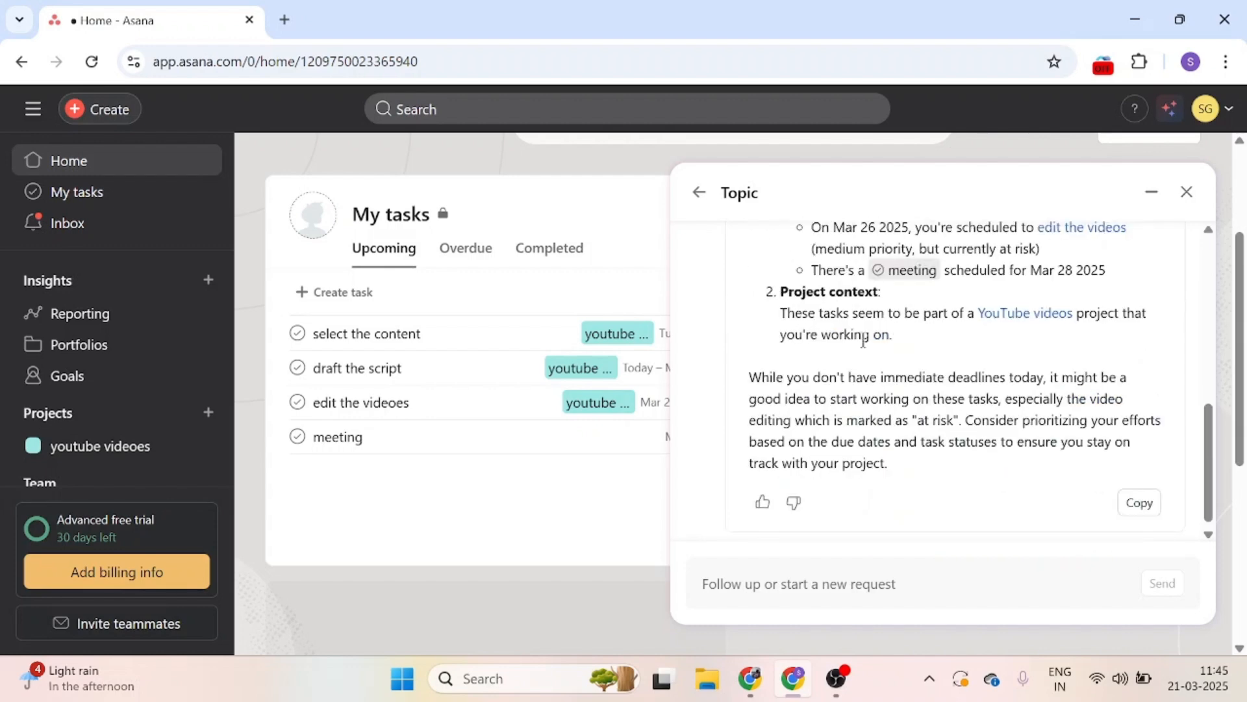
scroll(1198, 340, "up", 3)
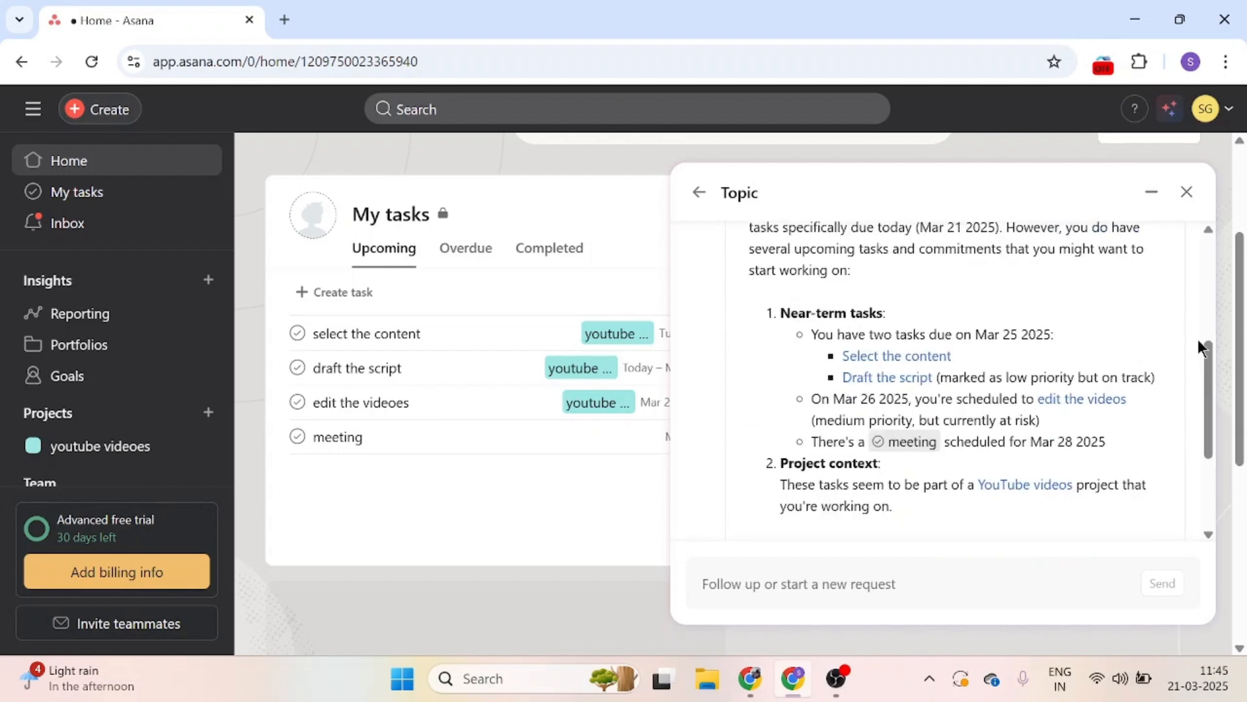
scroll(1198, 339, "down", 3)
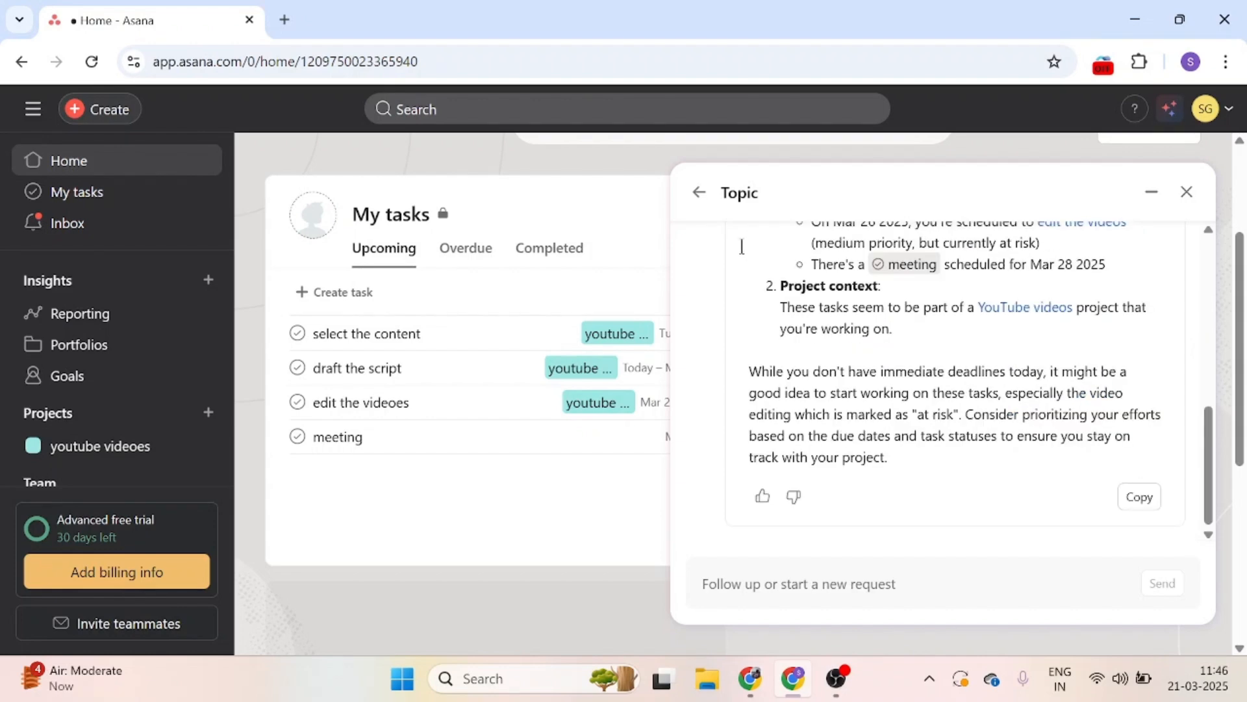
left_click(1187, 192)
- Open the workspace goals and skip the introductory goal setup to go straight to the strategy map
scroll(736, 204, "up", 3)
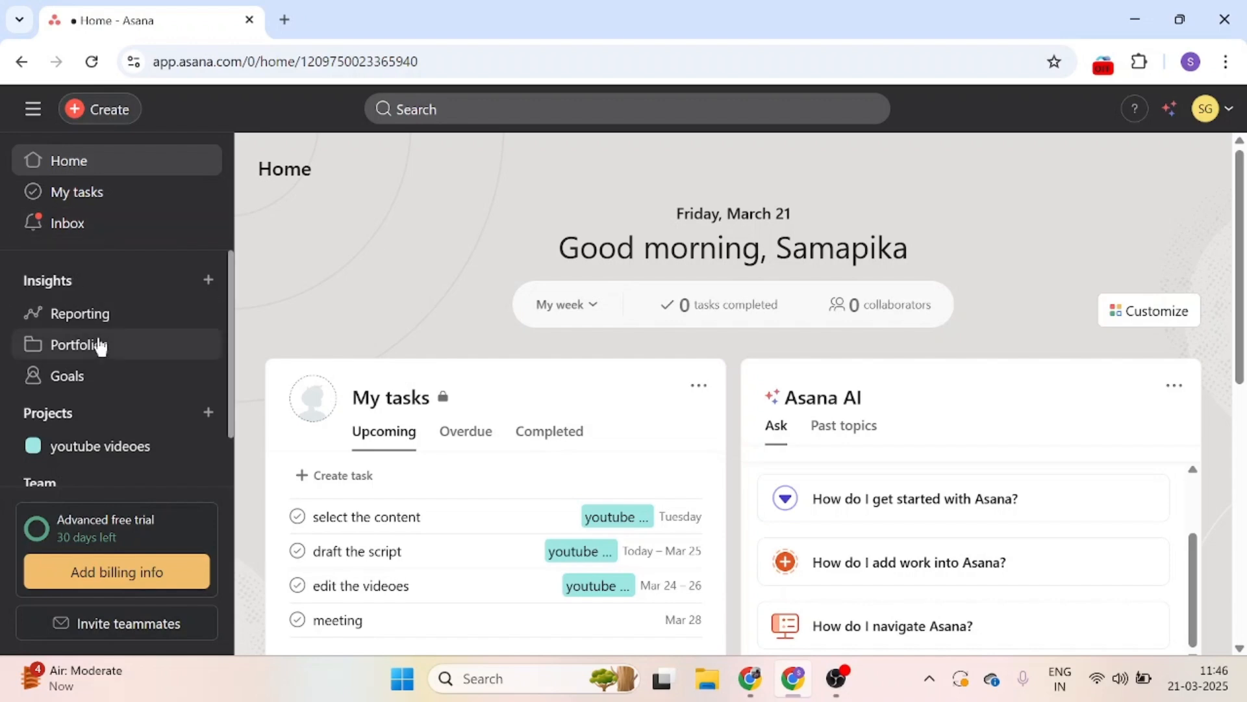
left_click(91, 374)
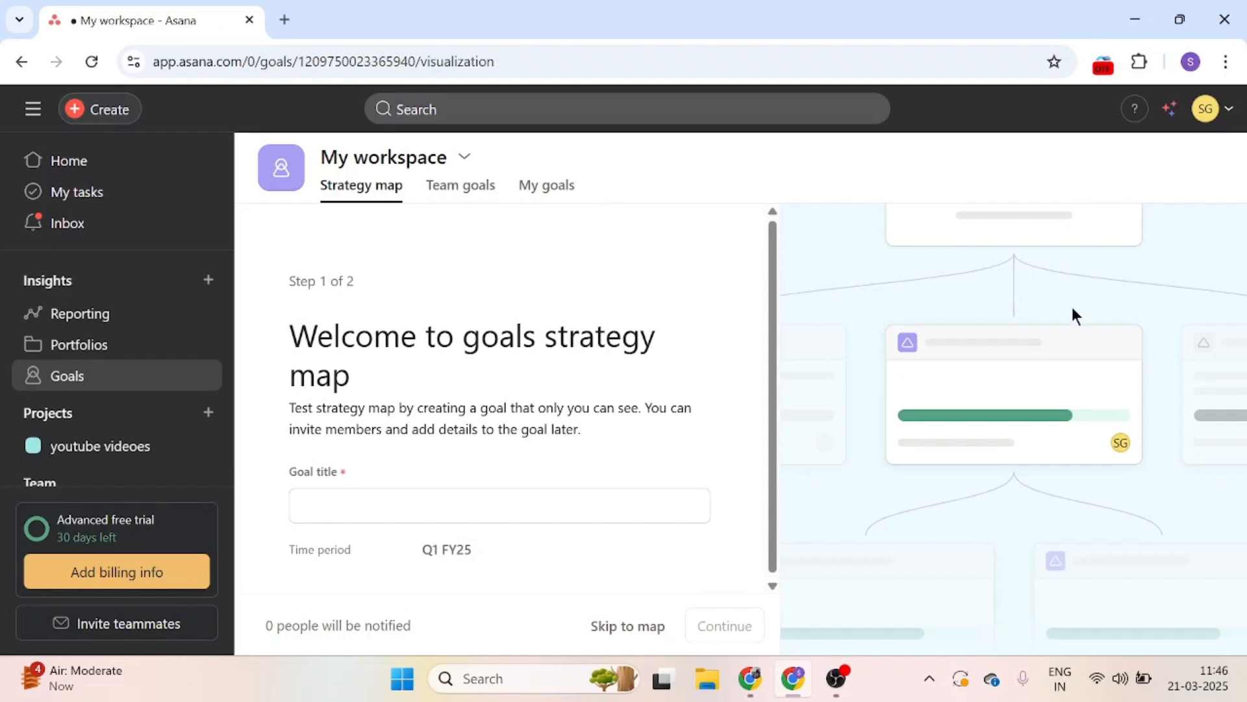
left_click(640, 628)
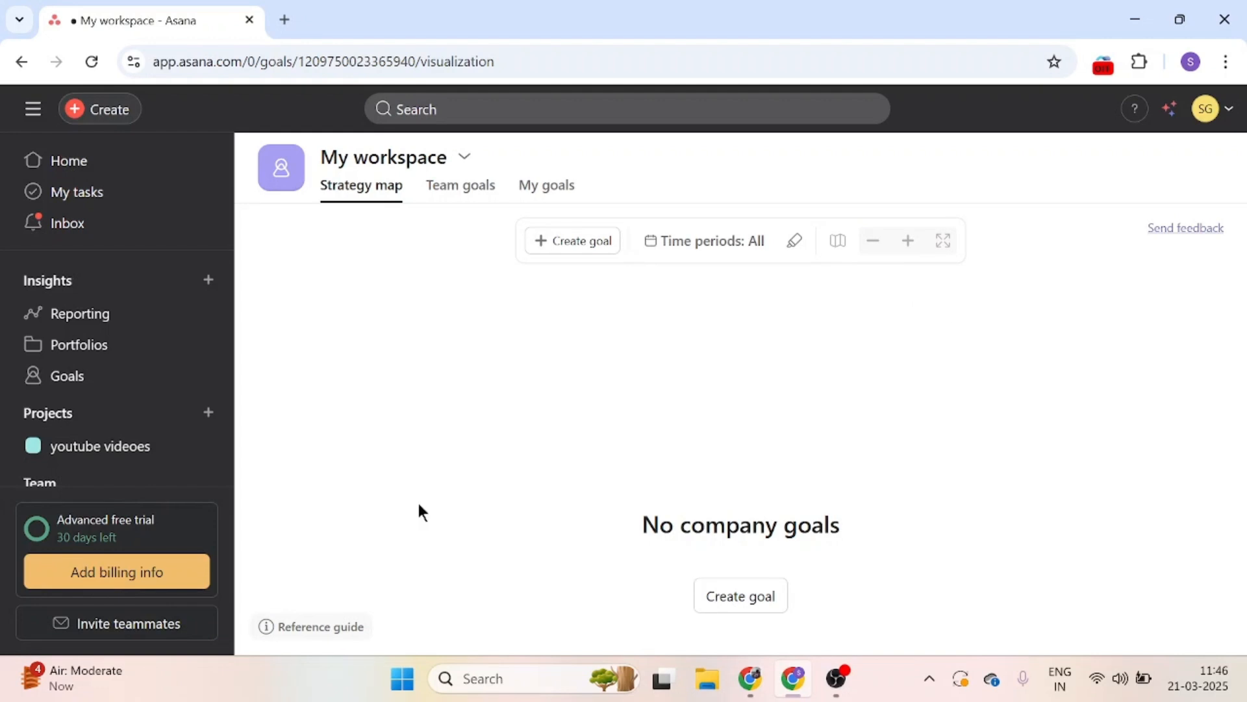